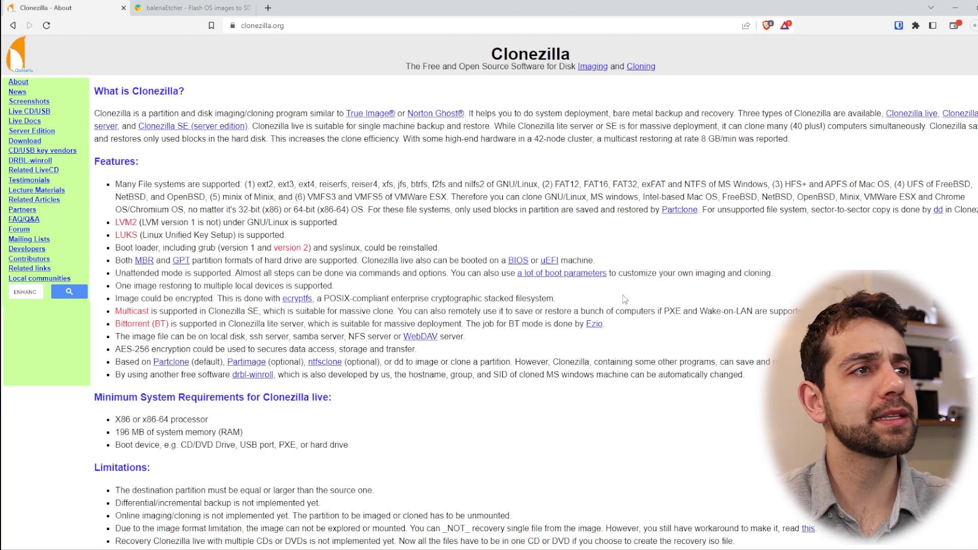
- Review the minimum system requirements and limitations for Clonezilla live on the project's home page
{"action": "scroll", "coordinate": [759, 296], "scroll_direction": "down", "scroll_amount": 3}
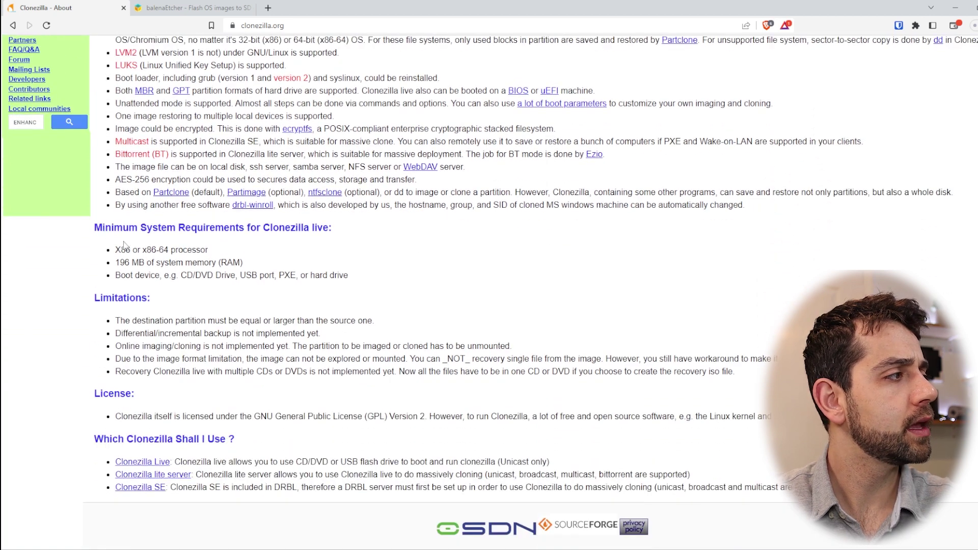
{"action": "left_click_drag", "start_coordinate": [131, 250], "coordinate": [209, 250]}
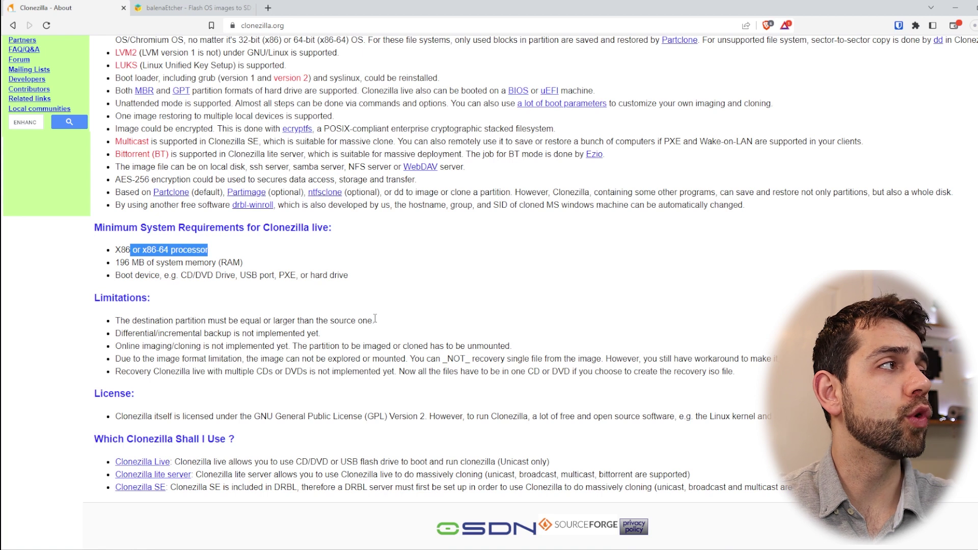
{"action": "scroll", "coordinate": [323, 254], "scroll_direction": "up", "scroll_amount": 3}
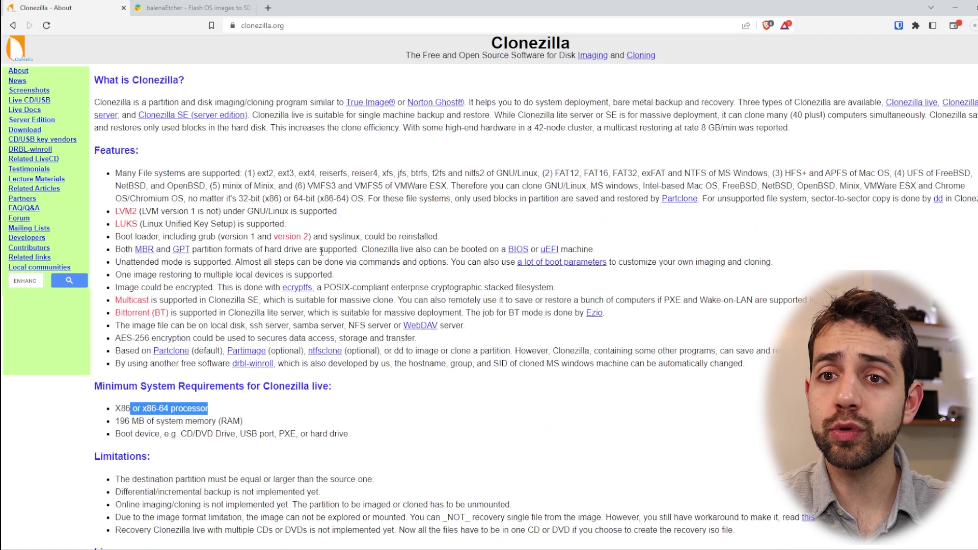
- Open the download page of the stable Clonezilla live release and choose amd64 architecture with the iso file type
{"action": "left_click", "coordinate": [25, 131]}
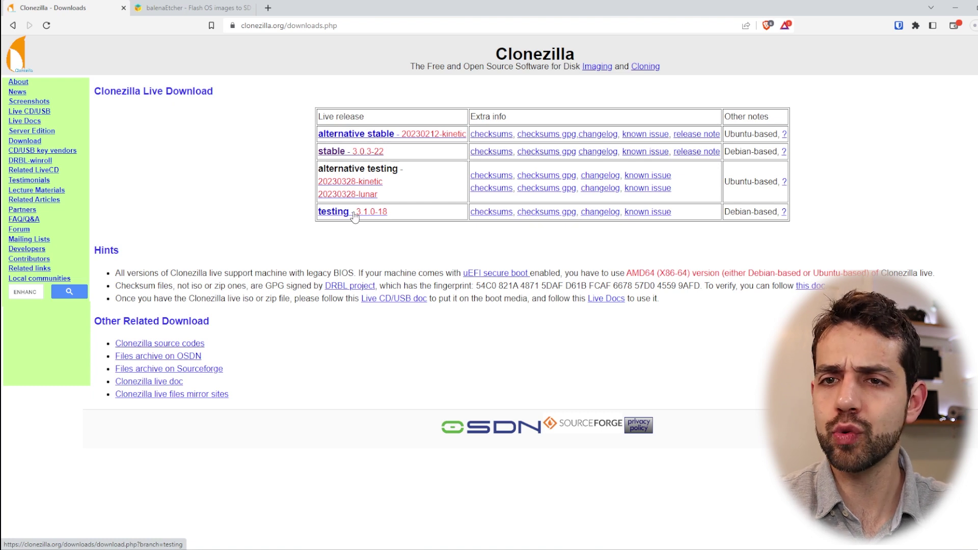
{"action": "left_click", "coordinate": [341, 158]}
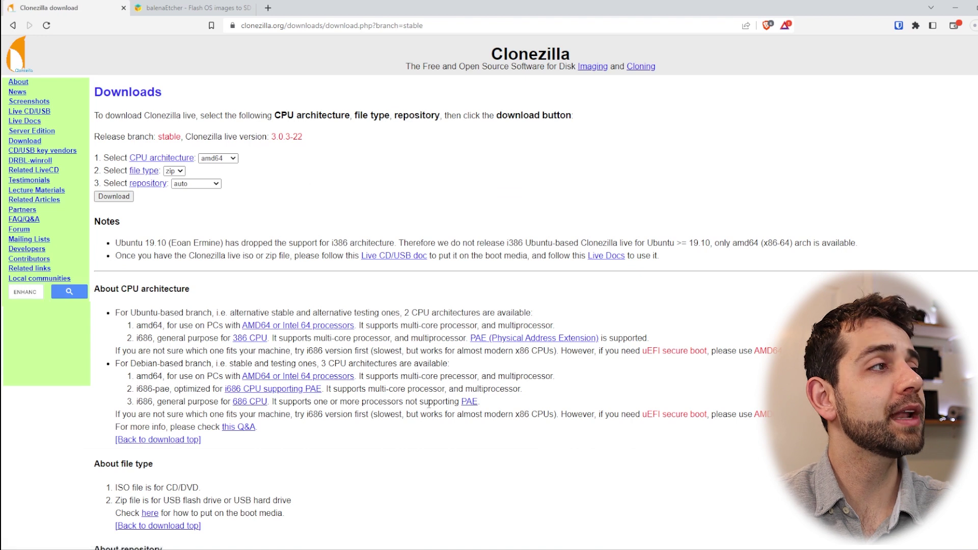
{"action": "left_click", "coordinate": [215, 160]}
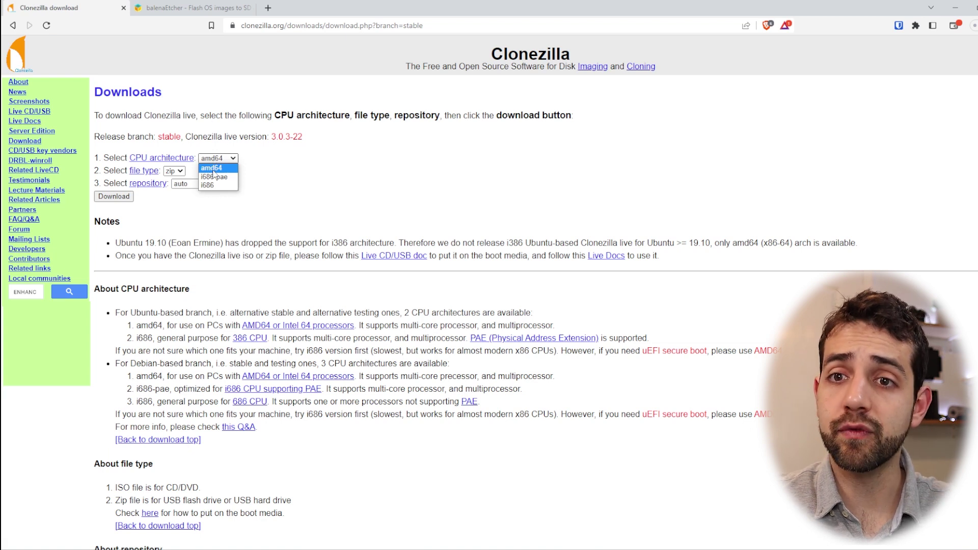
{"action": "left_click", "coordinate": [213, 169]}
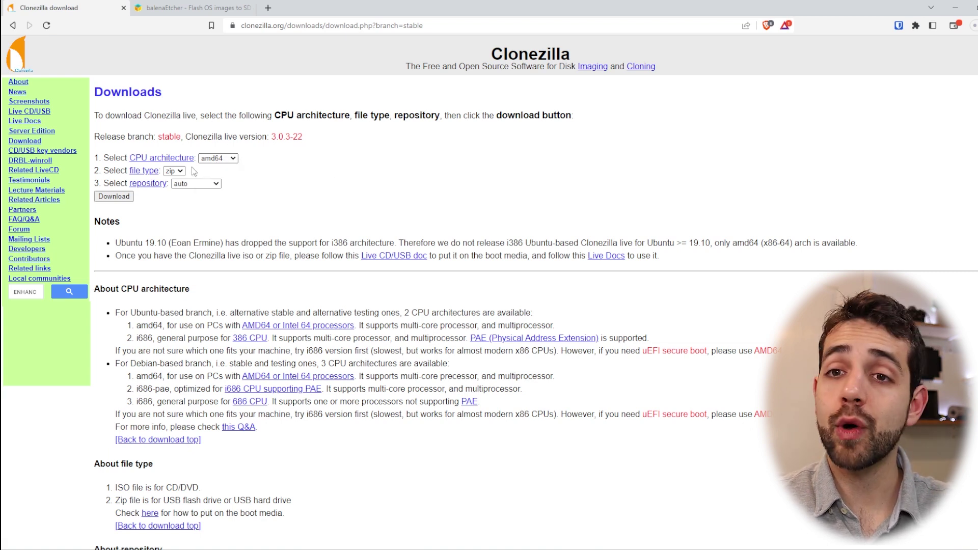
{"action": "left_click", "coordinate": [179, 172]}
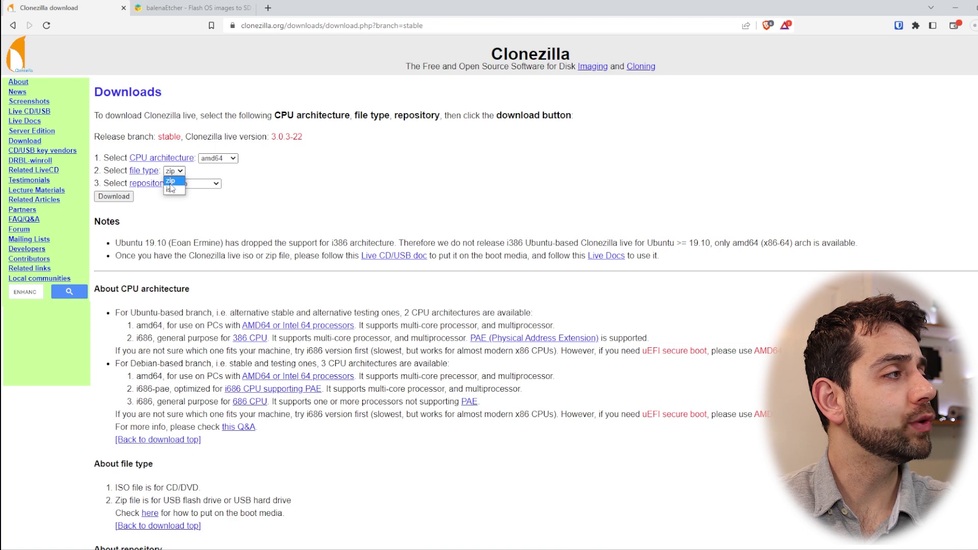
{"action": "left_click", "coordinate": [172, 179]}
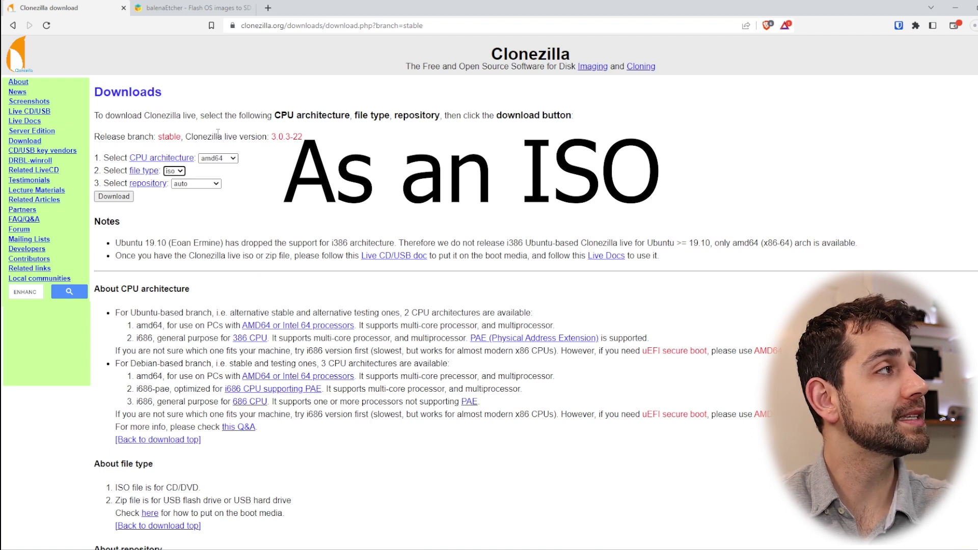
- View the balenaEtcher page for flashing OS images to USB drives, and return to the Clonezilla download page
{"action": "left_click", "coordinate": [201, 8]}
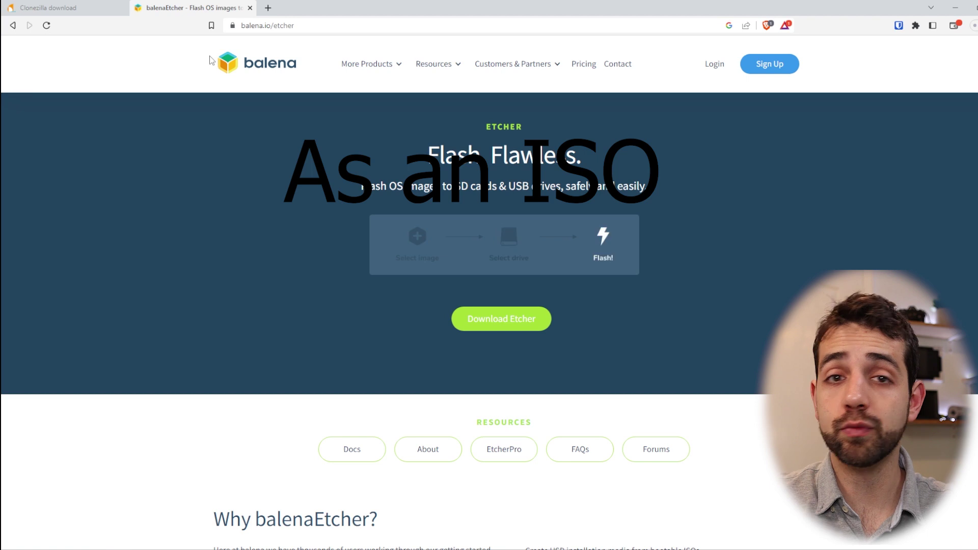
{"action": "left_click", "coordinate": [66, 7]}
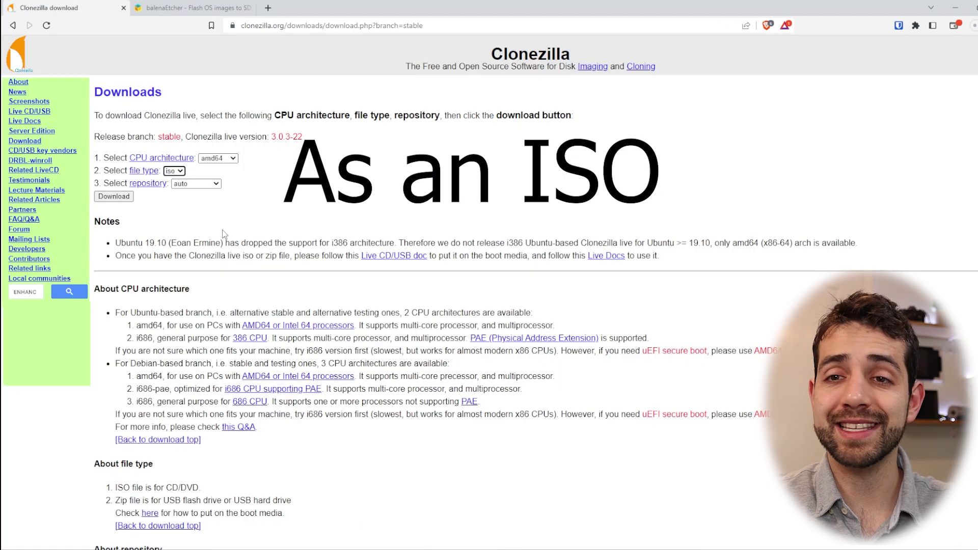
{"action": "left_click", "coordinate": [201, 8]}
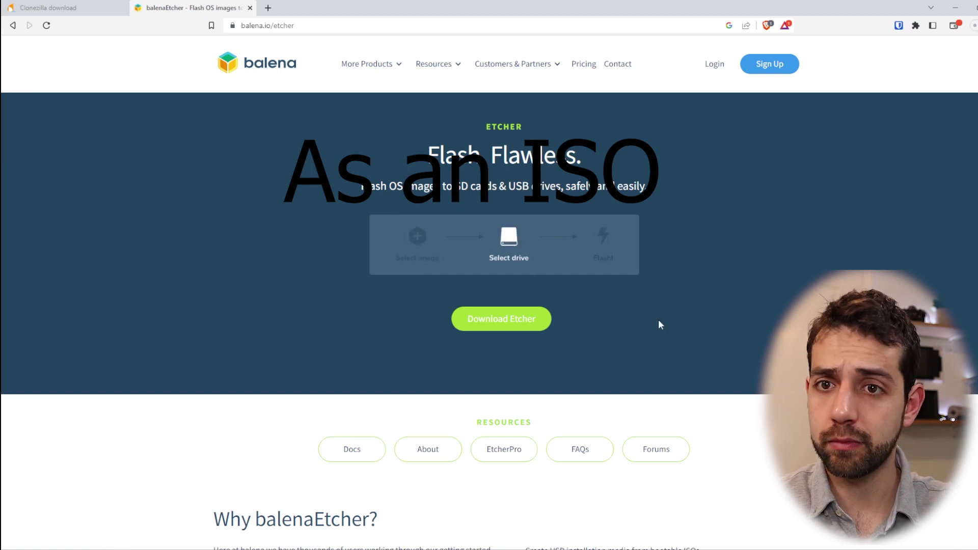
{"action": "key", "text": "ctrl+shift+Tab"}
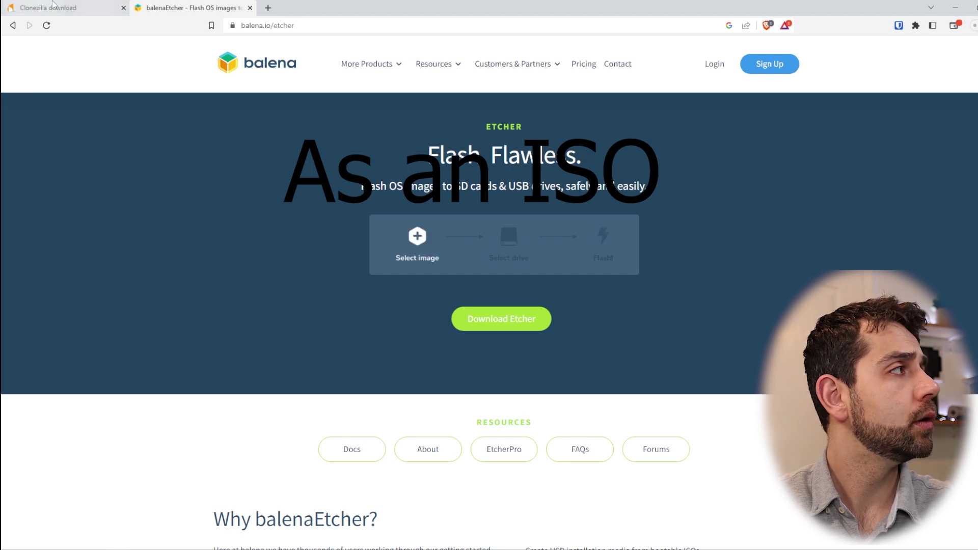
- Set the Clonezilla download's file type to zip and its repository to auto
{"action": "left_click", "coordinate": [174, 170]}
{"action": "left_click", "coordinate": [182, 182]}
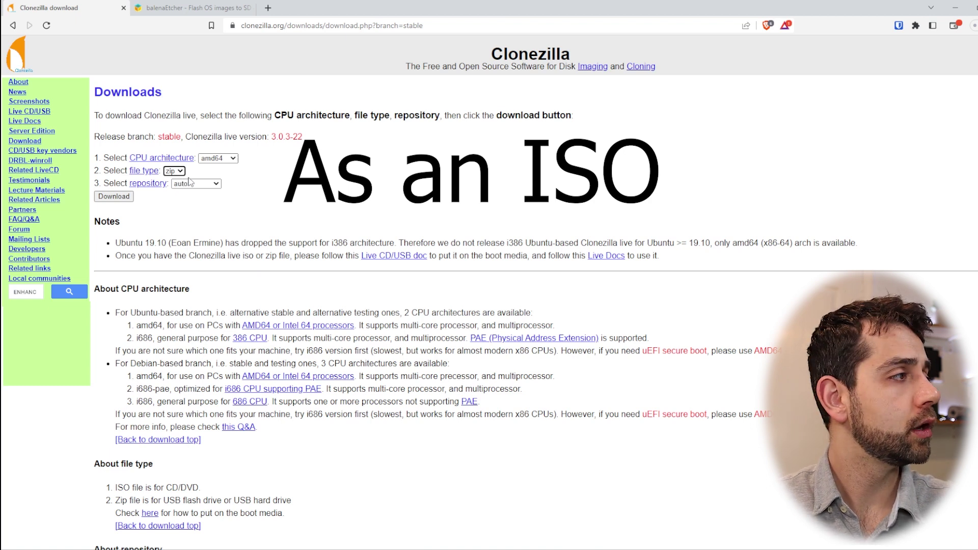
{"action": "left_click", "coordinate": [193, 184]}
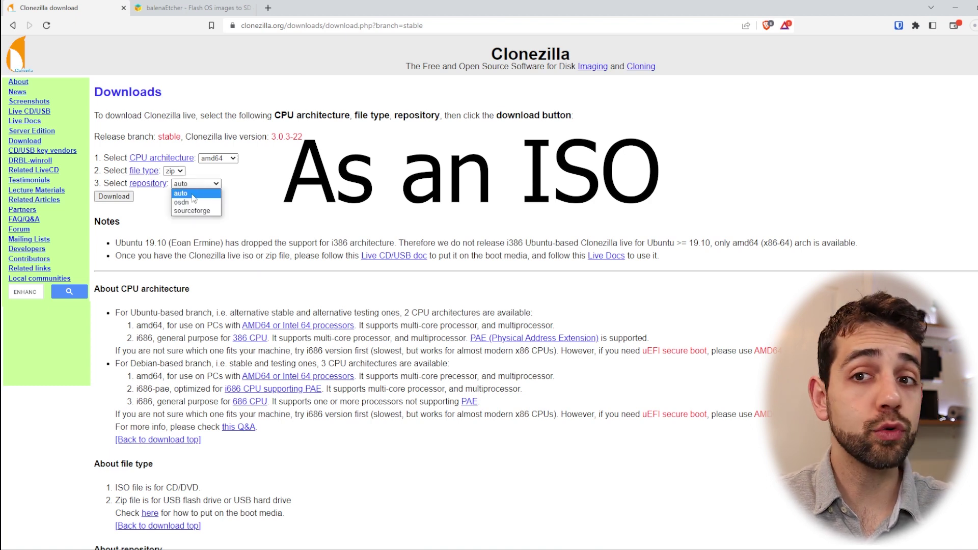
{"action": "left_click", "coordinate": [193, 196]}
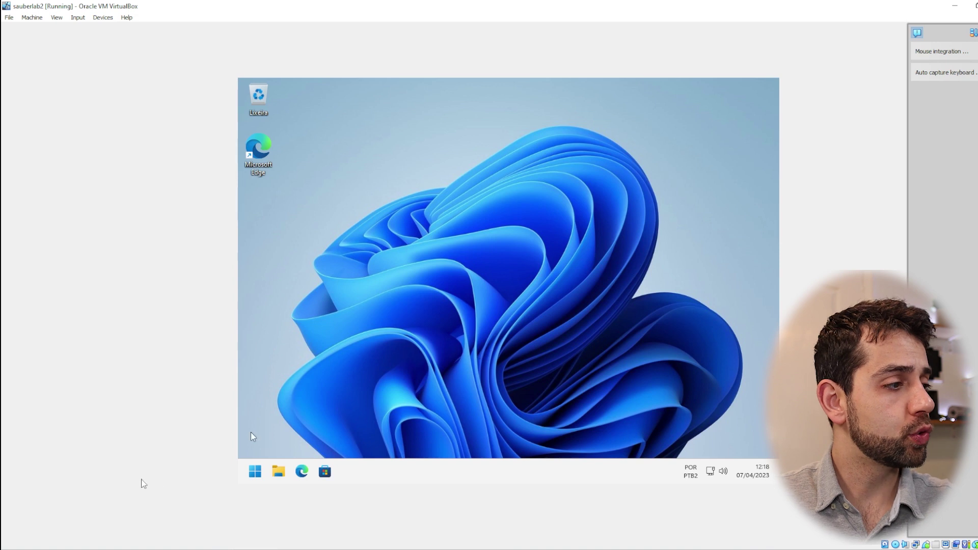
- Shut down Windows in the running sauberlab2 virtual machine in VirtualBox
{"action": "left_click", "coordinate": [255, 471]}
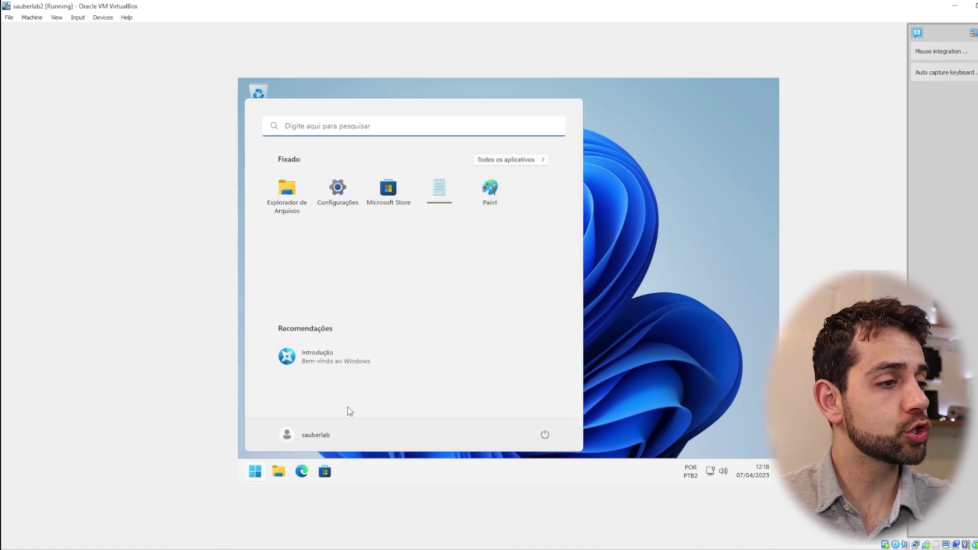
{"action": "left_click", "coordinate": [544, 435]}
{"action": "left_click", "coordinate": [534, 395]}
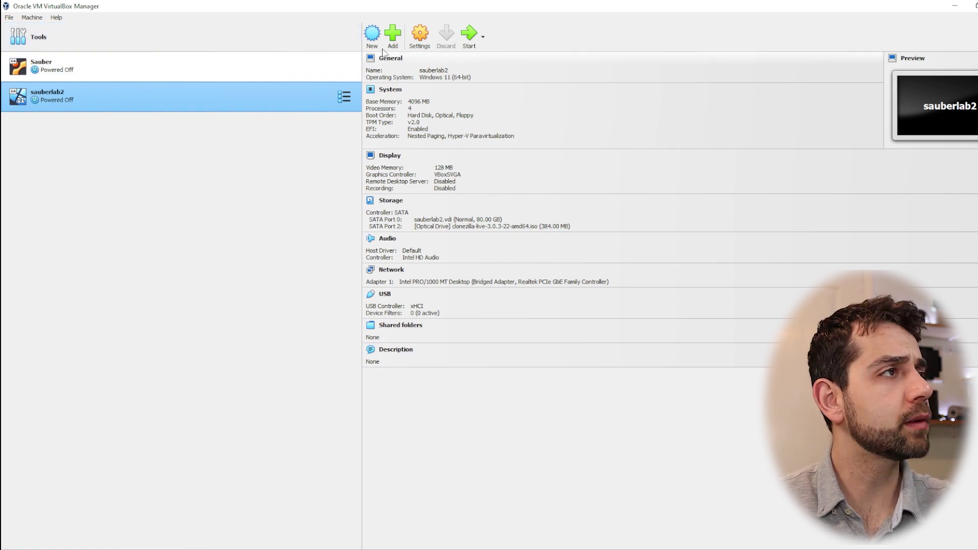
- Inspect the storage devices and network adapter in sauberlab2's settings, and close them without changes
{"action": "left_click", "coordinate": [419, 34]}
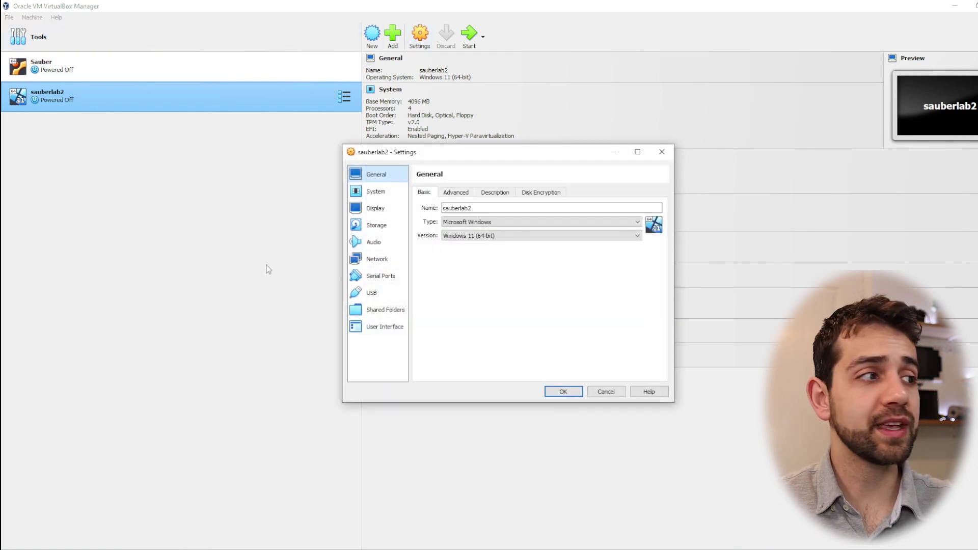
{"action": "left_click", "coordinate": [371, 228]}
{"action": "left_click", "coordinate": [466, 229]}
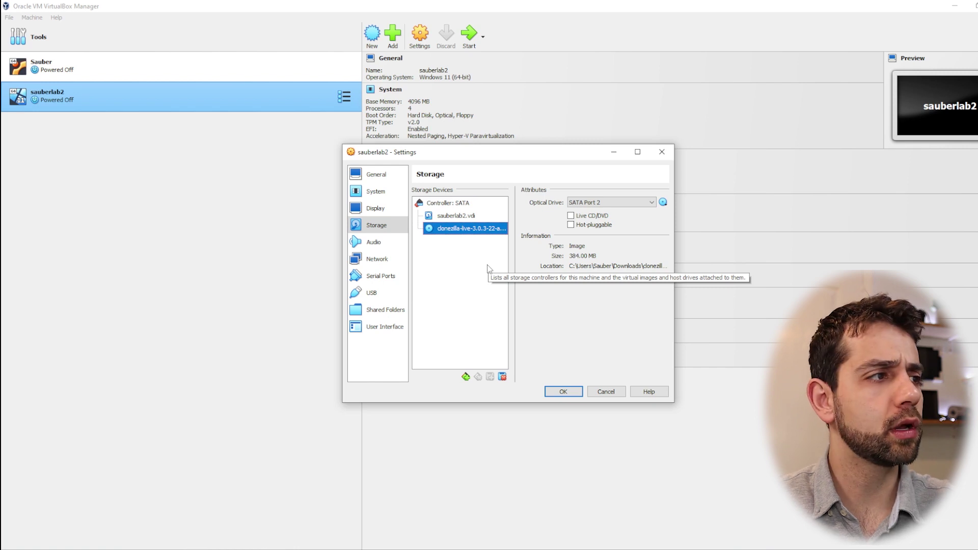
{"action": "left_click", "coordinate": [488, 218]}
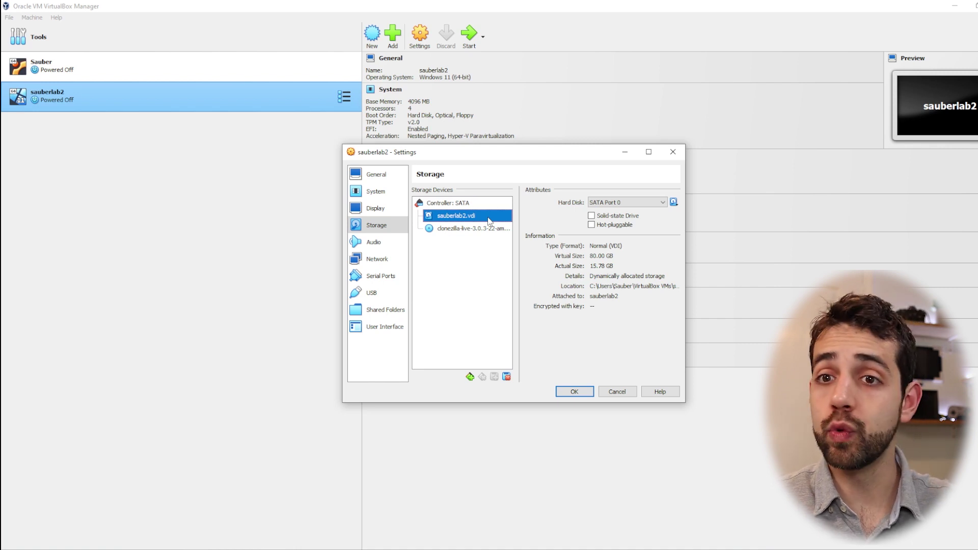
{"action": "left_click", "coordinate": [377, 259]}
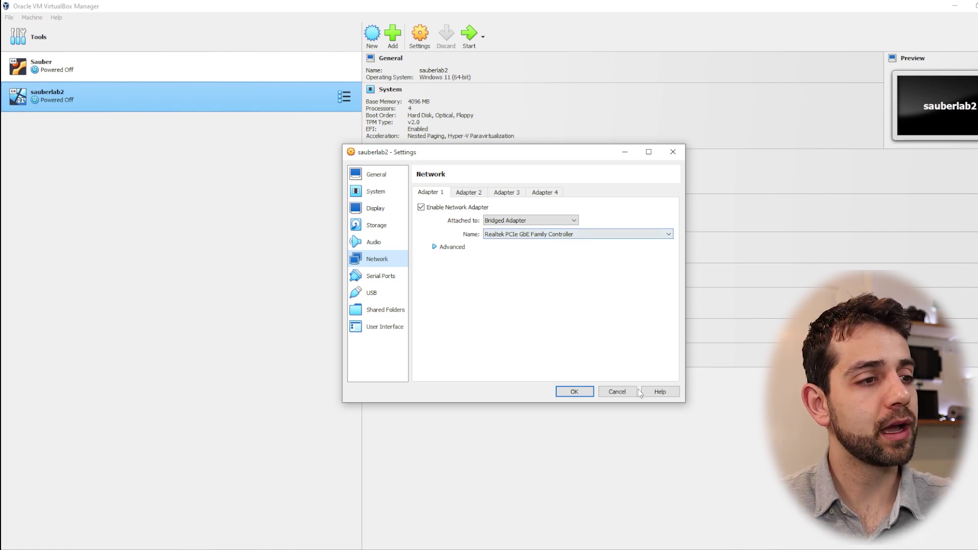
{"action": "left_click", "coordinate": [625, 396]}
- Start the sauberlab2 virtual machine and boot Clonezilla live (VGA 800x600) through the firmware's Boot Manager
{"action": "double_click", "coordinate": [219, 102]}
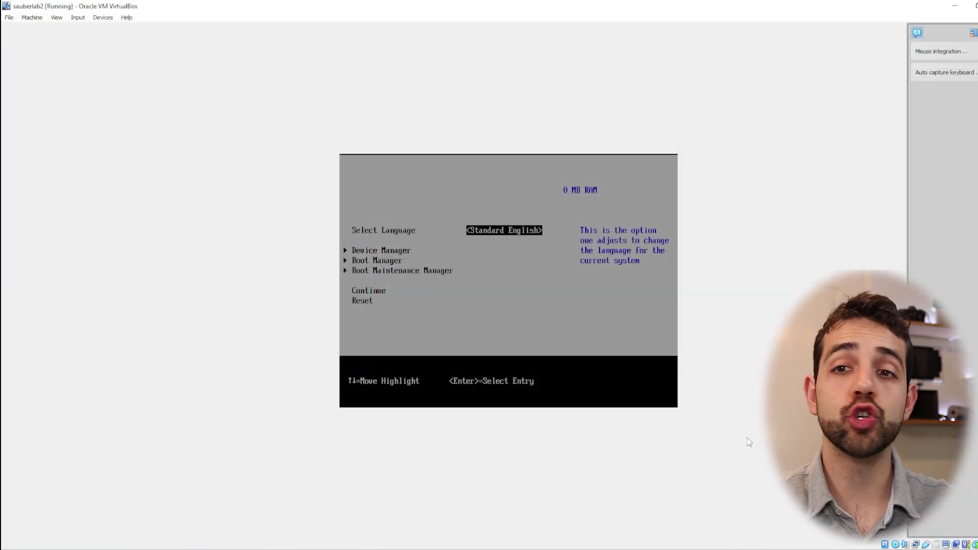
{"action": "key", "text": "Down"}
{"action": "key", "text": "Down"}
{"action": "key", "text": "Return"}
{"action": "key", "text": "Down"}
{"action": "key", "text": "Return"}
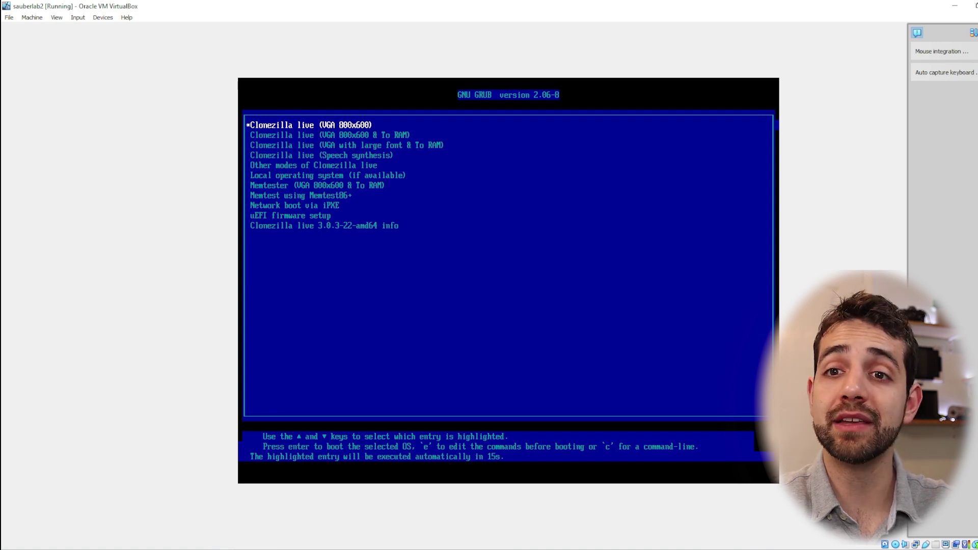
{"action": "key", "text": "Return"}
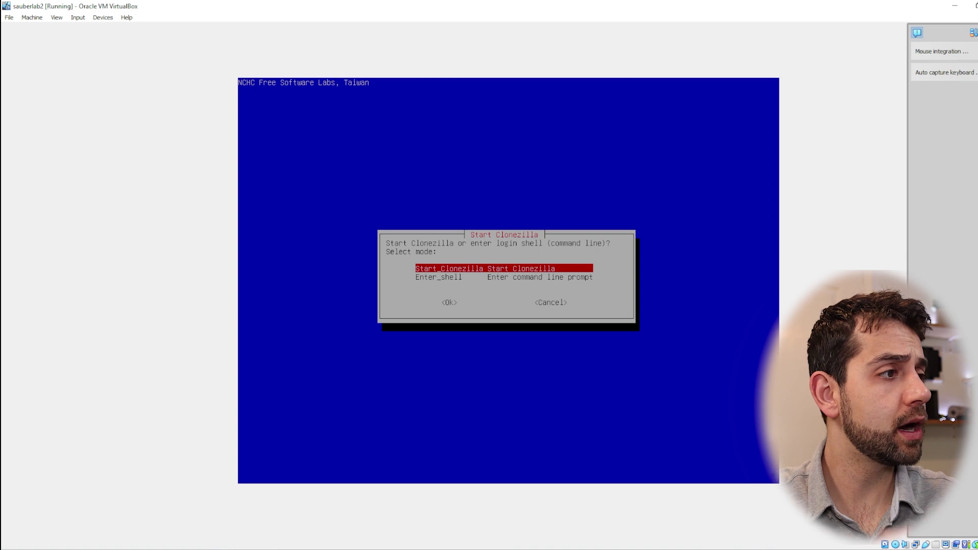
- Start Clonezilla and select the device-image mode for working with disks or partitions using images
{"action": "key", "text": "Return"}
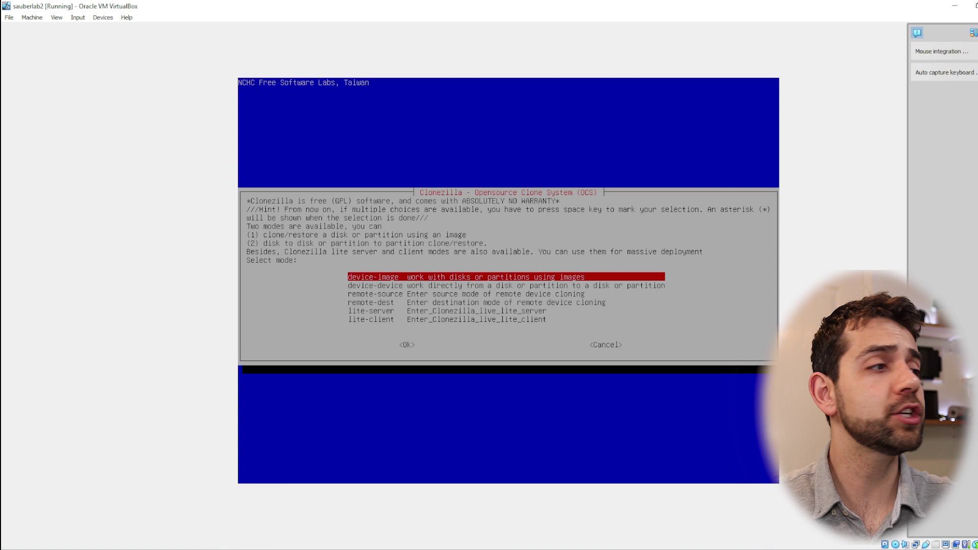
{"action": "key", "text": "Down"}
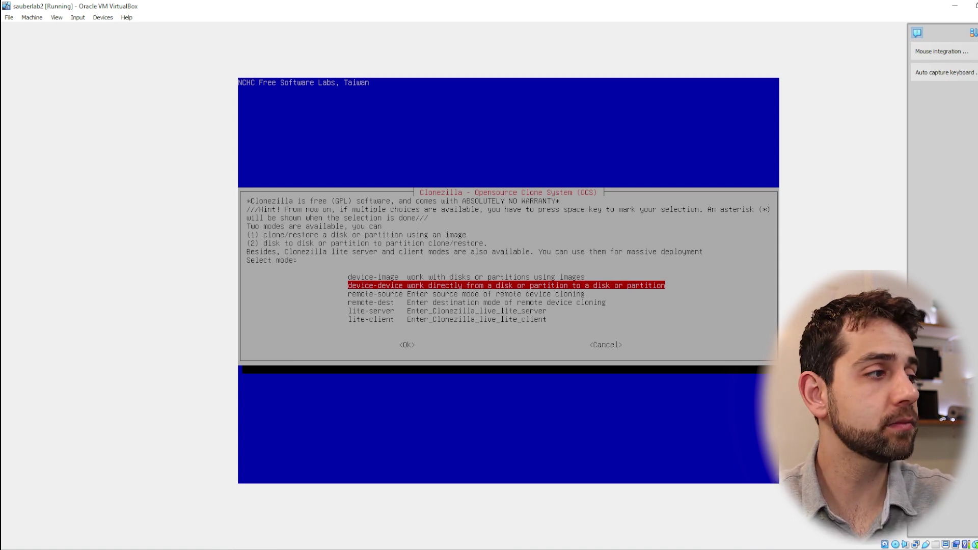
{"action": "key", "text": "Down"}
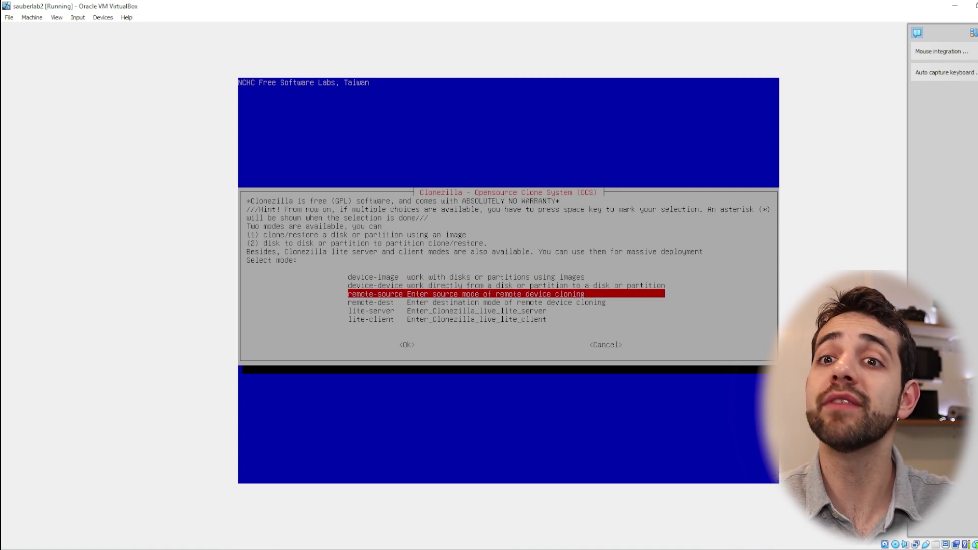
{"action": "key", "text": "Down"}
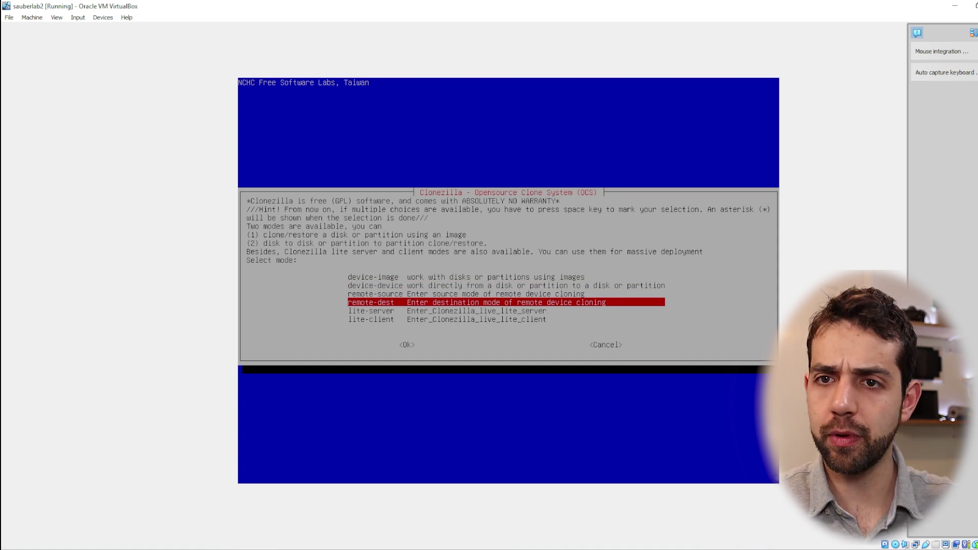
{"action": "key", "text": "Up"}
{"action": "key", "text": "Up"}
{"action": "key", "text": "Up"}
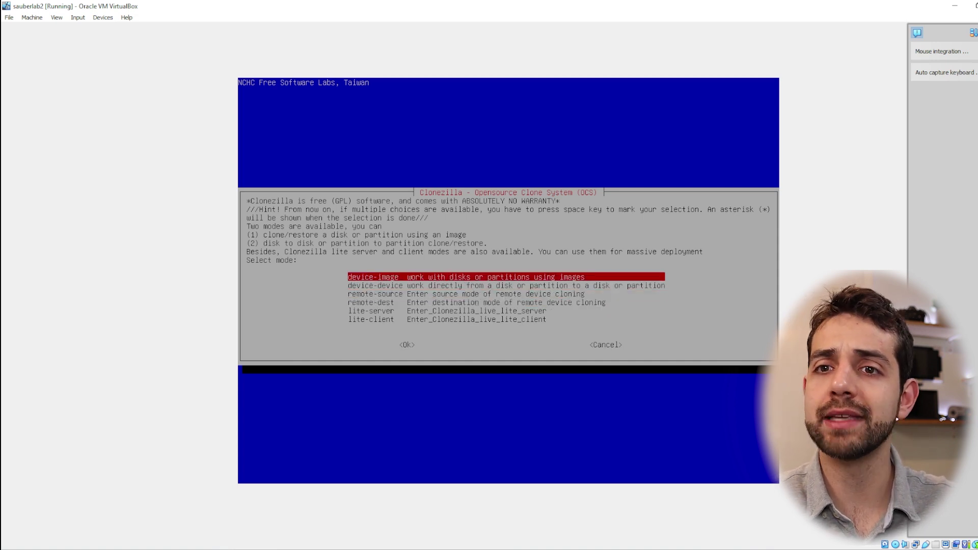
{"action": "key", "text": "Return"}
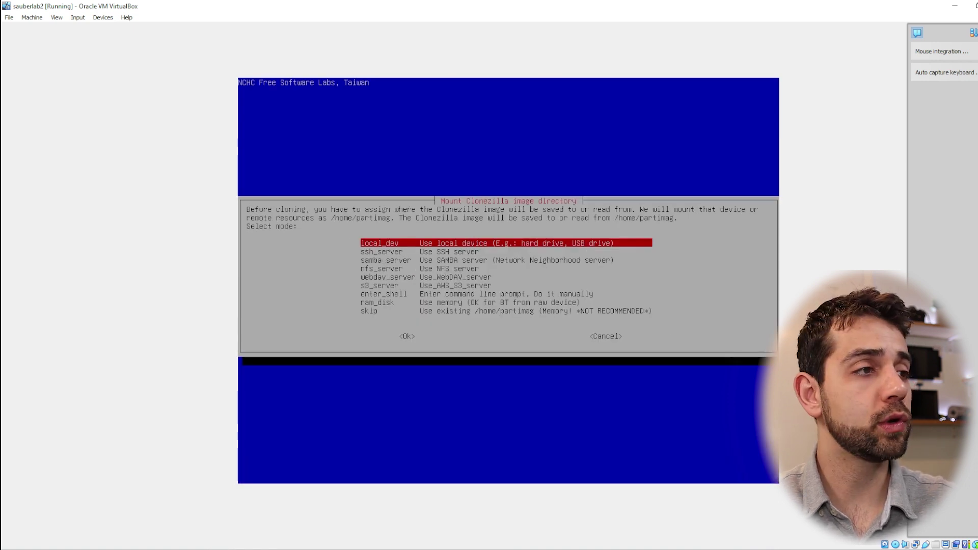
- Choose samba_server (Network Neighborhood server) as the location for mounting the Clonezilla image directory
{"action": "key", "text": "Down"}
{"action": "key", "text": "Down"}
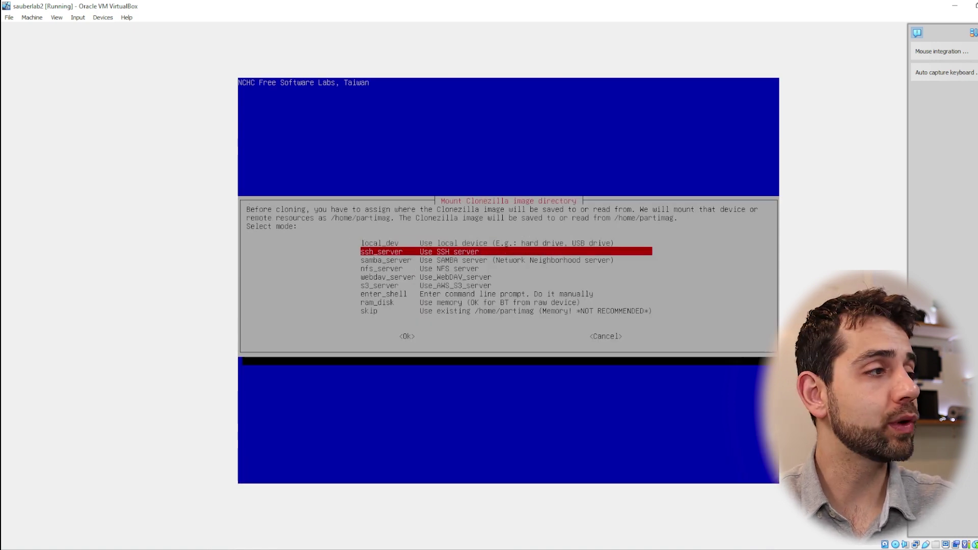
{"action": "key", "text": "Up"}
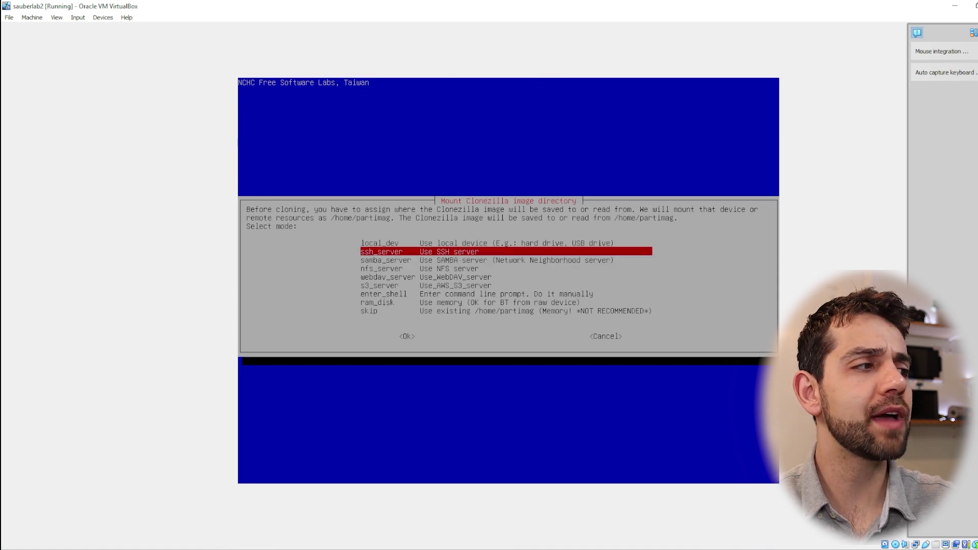
{"action": "key", "text": "Down"}
{"action": "key", "text": "Down"}
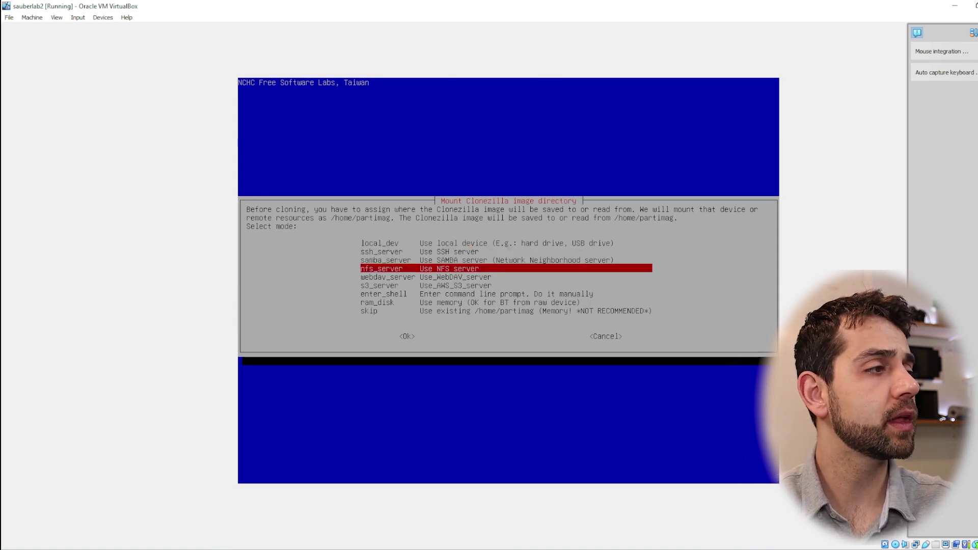
{"action": "key", "text": "Down"}
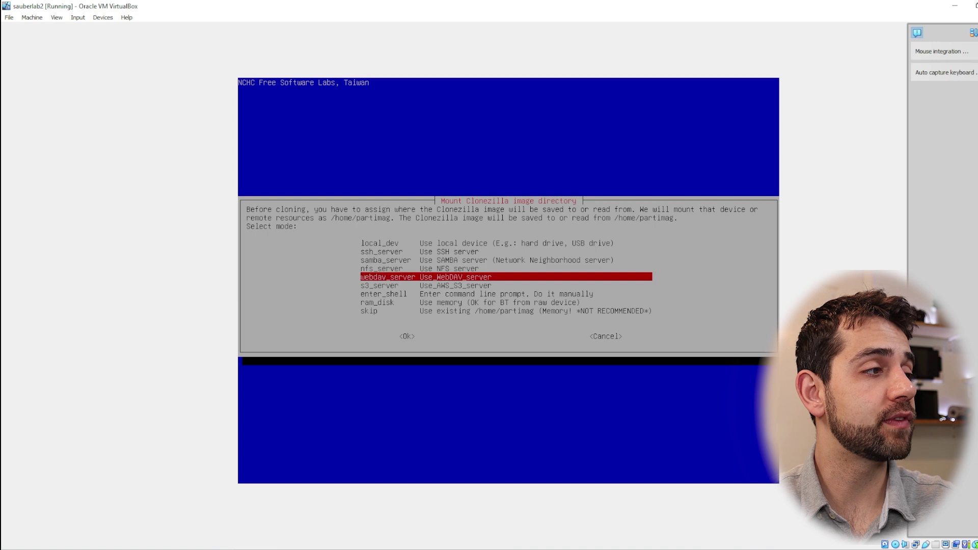
{"action": "key", "text": "Down"}
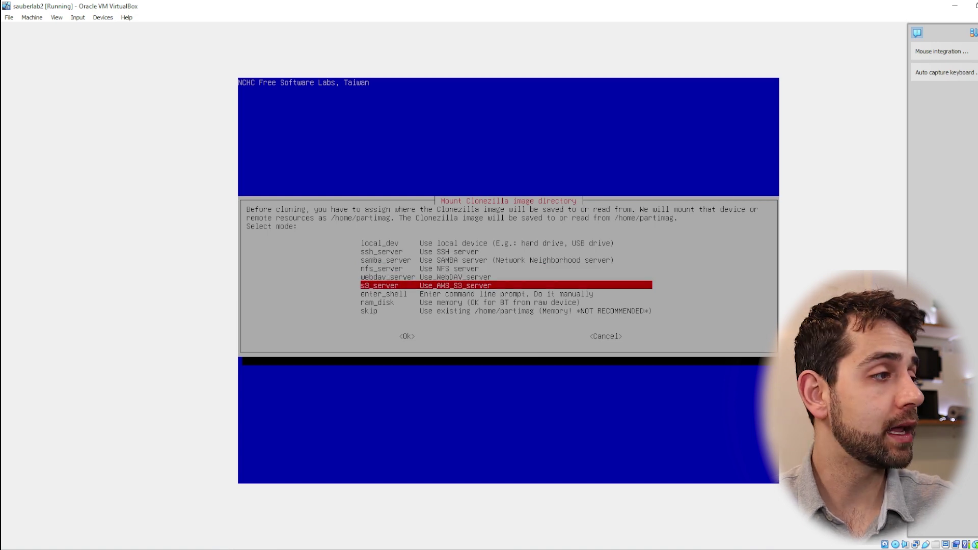
{"action": "key", "text": "Up"}
{"action": "key", "text": "Up"}
{"action": "key", "text": "Up"}
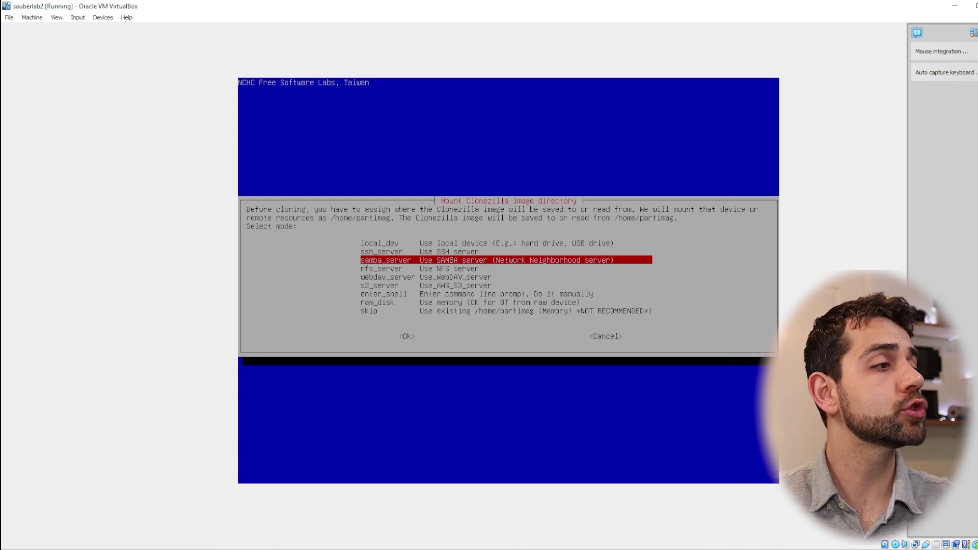
{"action": "key", "text": "Return"}
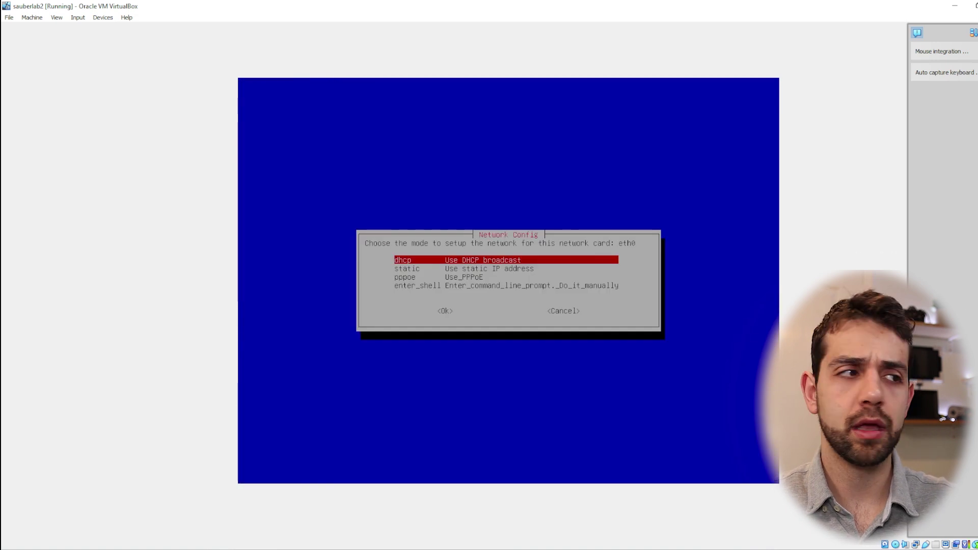
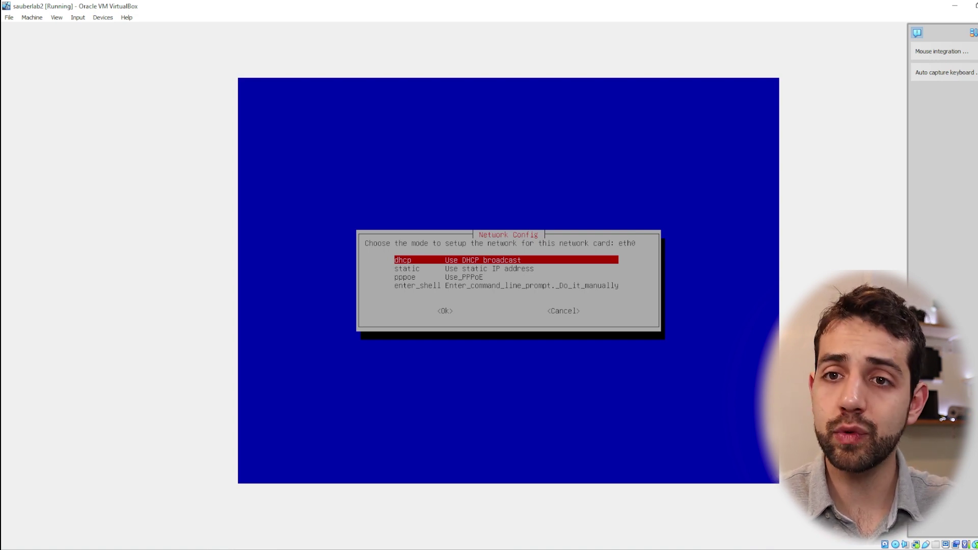
- Configure network card eth0 with DHCP broadcast and set the Samba server's IP address to 192.168.1.251
{"action": "key", "text": "Down"}
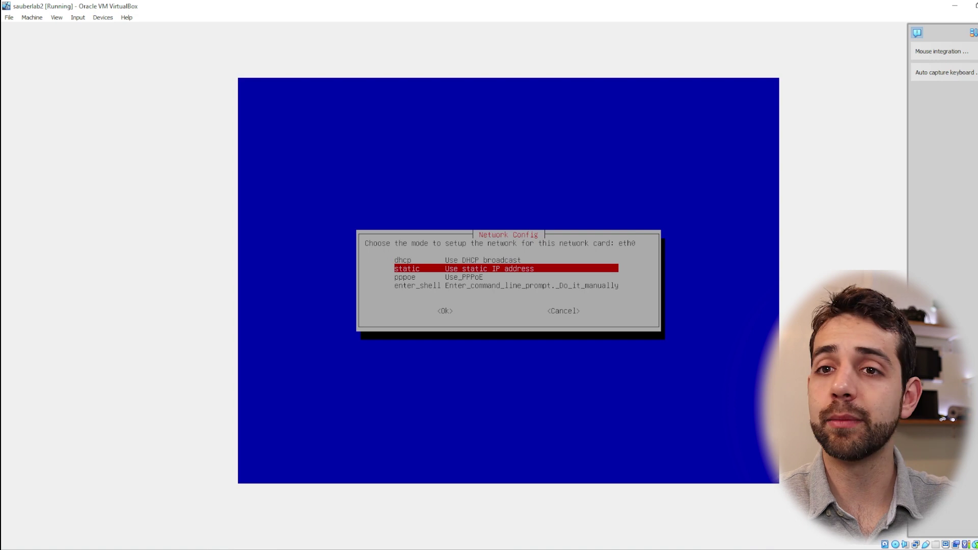
{"action": "key", "text": "Up"}
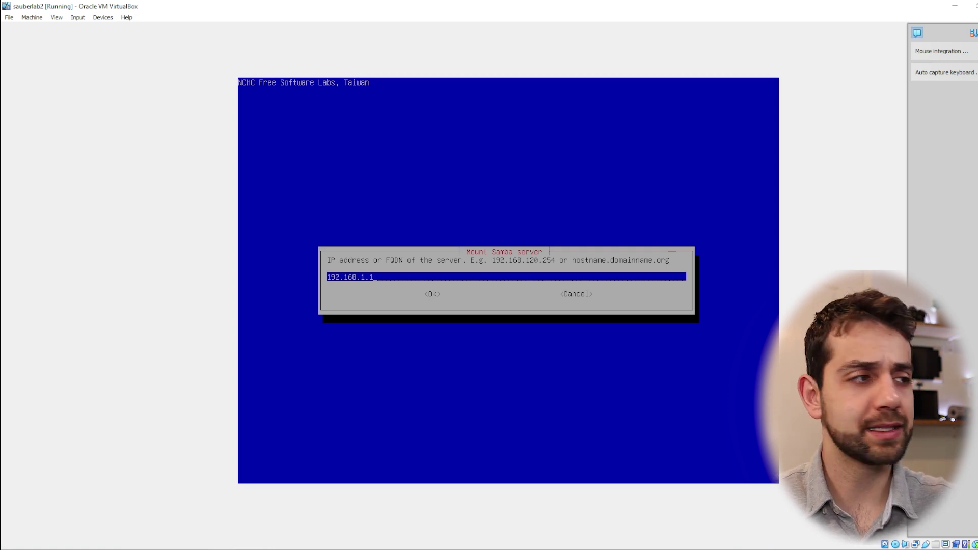
{"action": "type", "text": "251"}
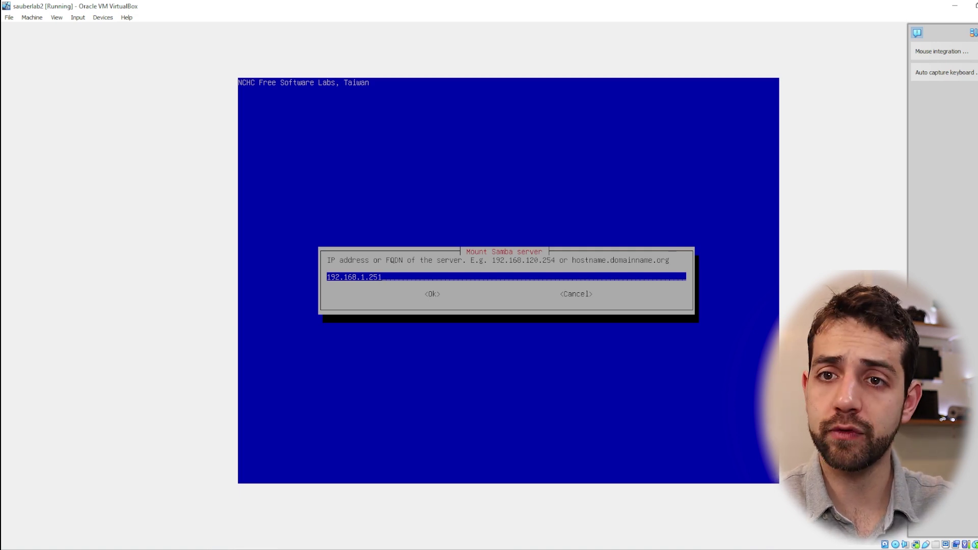
{"action": "key", "text": "Return"}
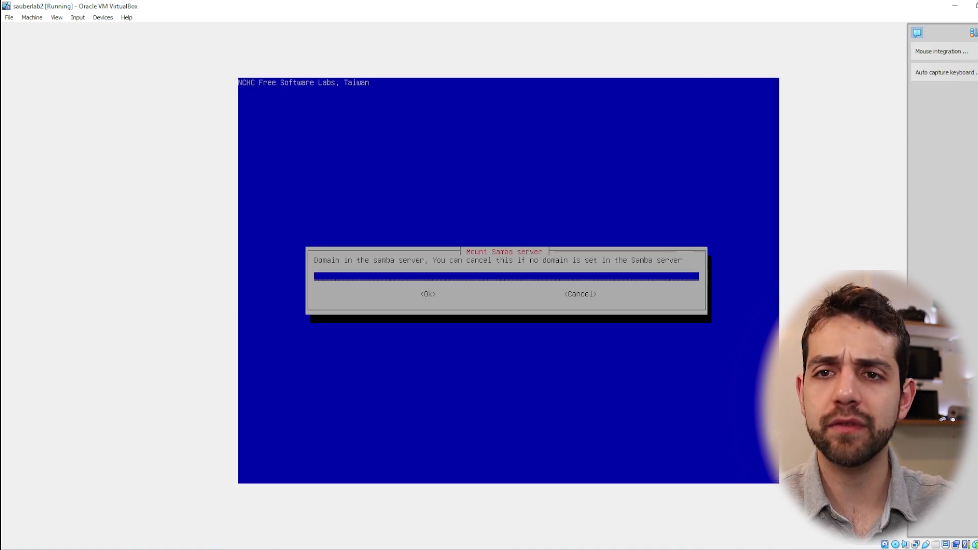
- Leave the Samba domain empty and set the server account to ftp-sauber in place of the default
{"action": "key", "text": "Return"}
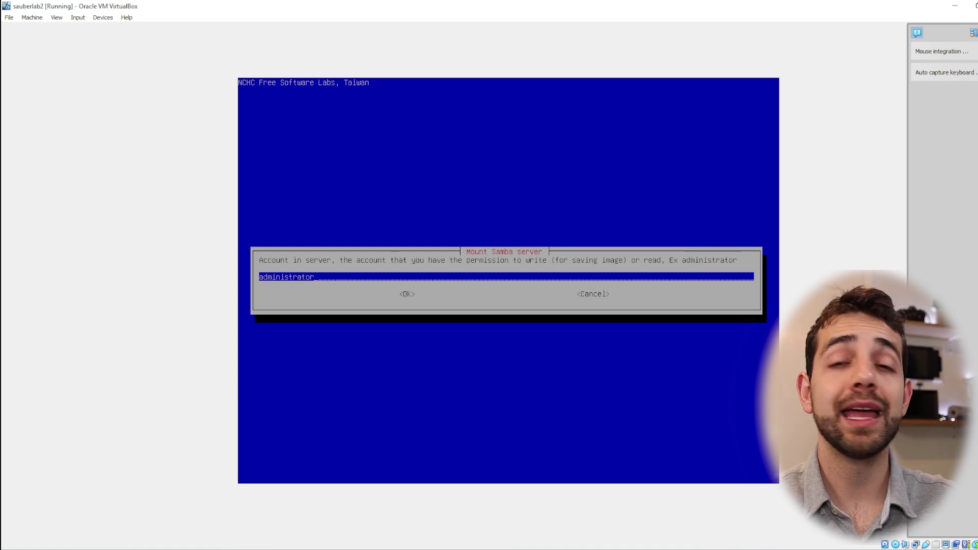
{"action": "key", "text": "BackSpace"}
{"action": "key", "text": "BackSpace"}
{"action": "key", "text": "BackSpace"}
{"action": "key", "text": "BackSpace"}
{"action": "key", "text": "BackSpace"}
{"action": "key", "text": "BackSpace"}
{"action": "key", "text": "BackSpace"}
{"action": "key", "text": "BackSpace"}
{"action": "key", "text": "BackSpace"}
{"action": "key", "text": "BackSpace"}
{"action": "key", "text": "BackSpace"}
{"action": "key", "text": "BackSpace"}
{"action": "key", "text": "BackSpace"}
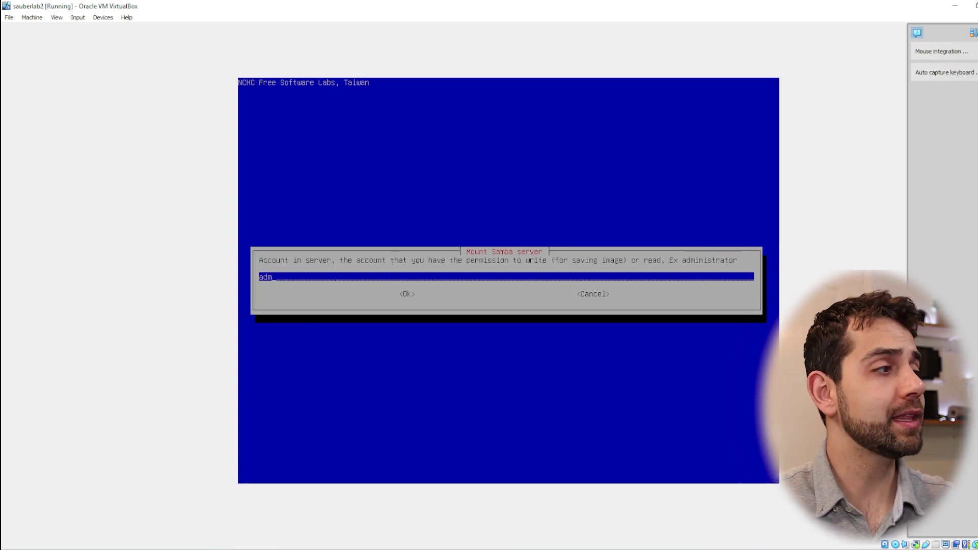
{"action": "type", "text": "ftp-sauber"}
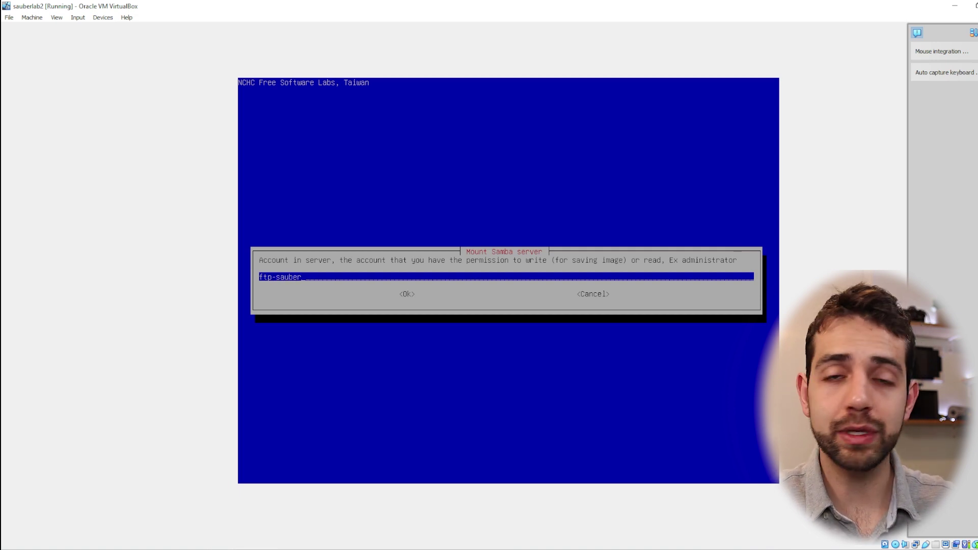
{"action": "key", "text": "Return"}
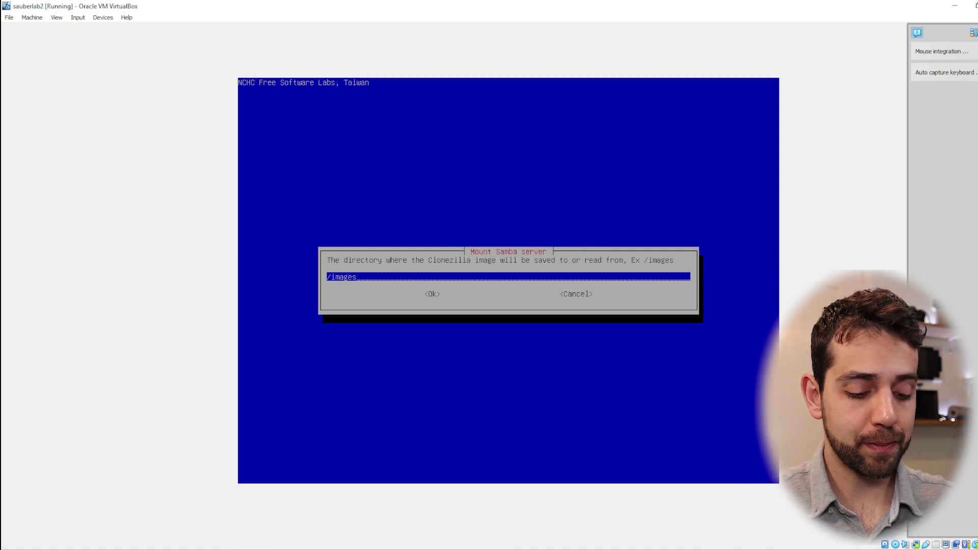
- Set the Samba image directory to /home/images, using the auto SMB protocol version and auto security mode
{"action": "type", "text": "/home"}
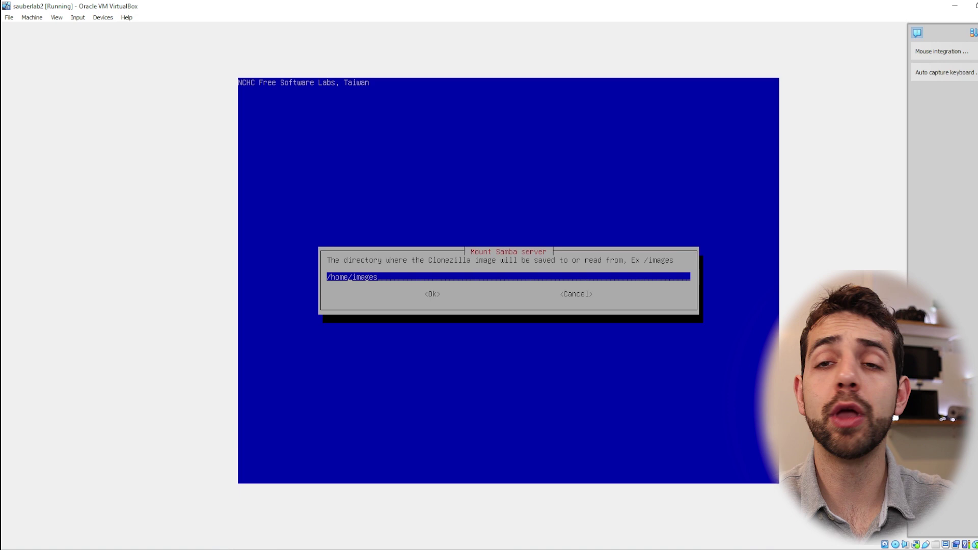
{"action": "key", "text": "Return"}
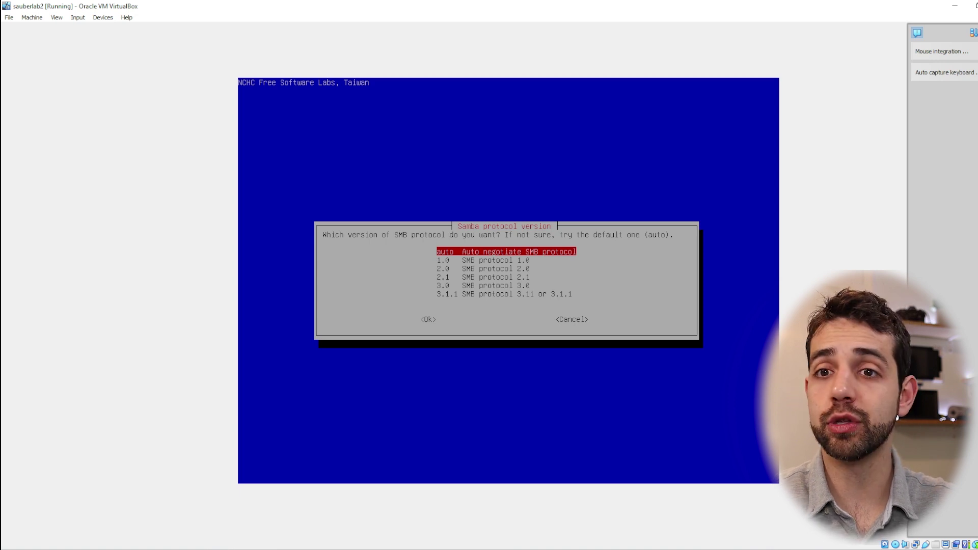
{"action": "key", "text": "Return"}
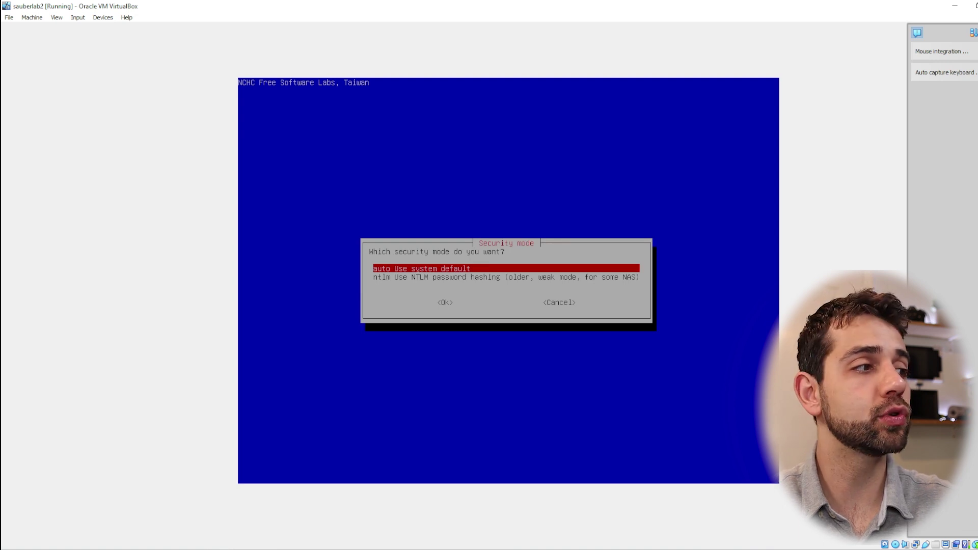
{"action": "key", "text": "Return"}
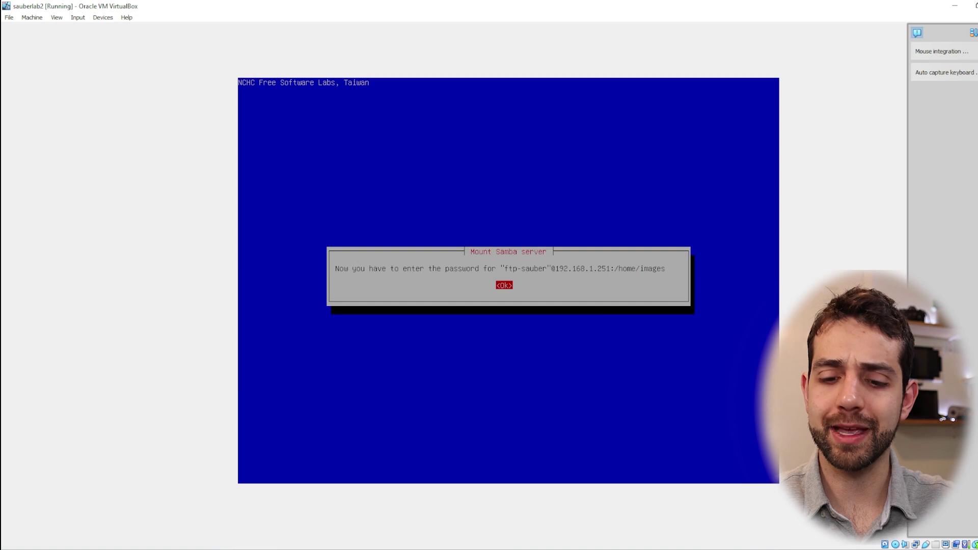
- Enter the Samba account password to mount the image directory, and continue to the imaging wizard
{"action": "key", "text": "Return"}
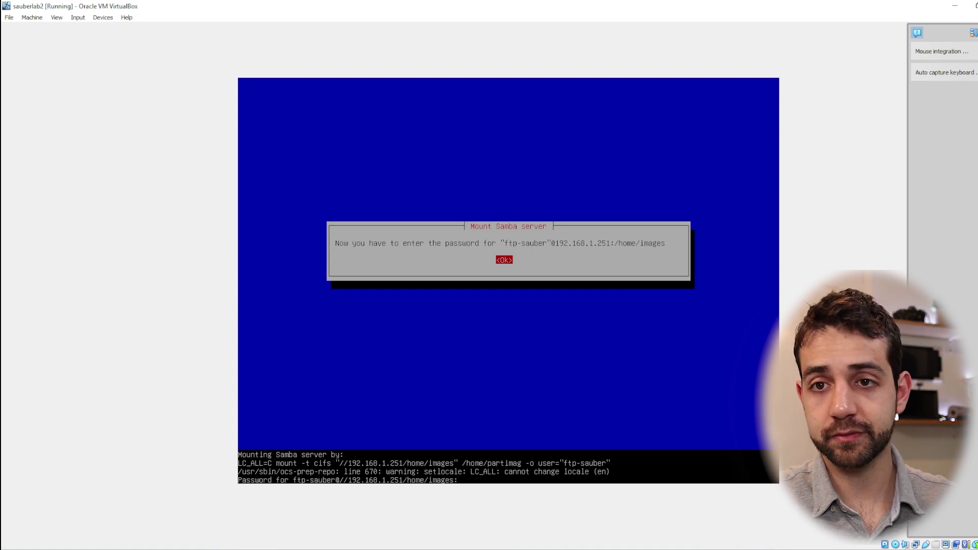
{"action": "key", "text": "Return"}
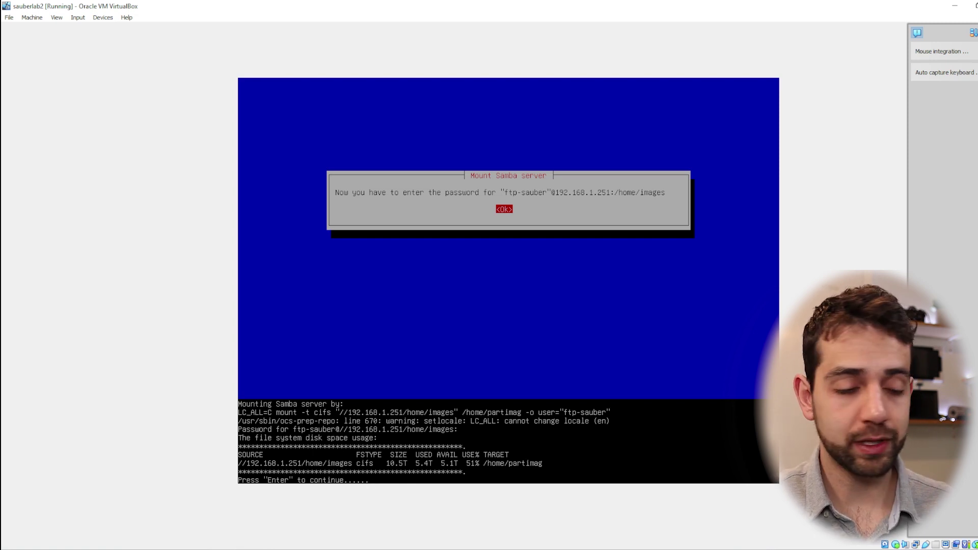
{"action": "key", "text": "Return"}
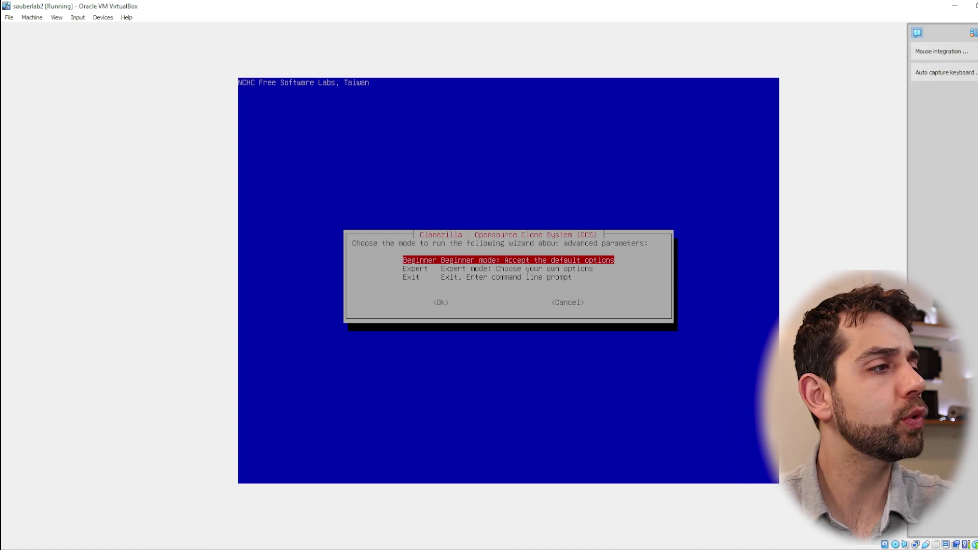
- Run the wizard in Beginner mode and select savedisk to save the local disk as an image
{"action": "key", "text": "Return"}
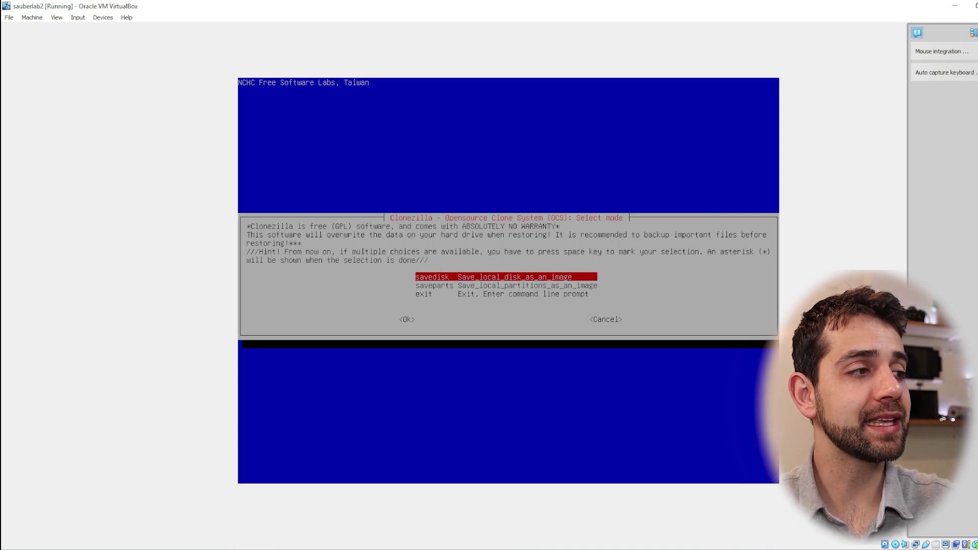
{"action": "key", "text": "Down"}
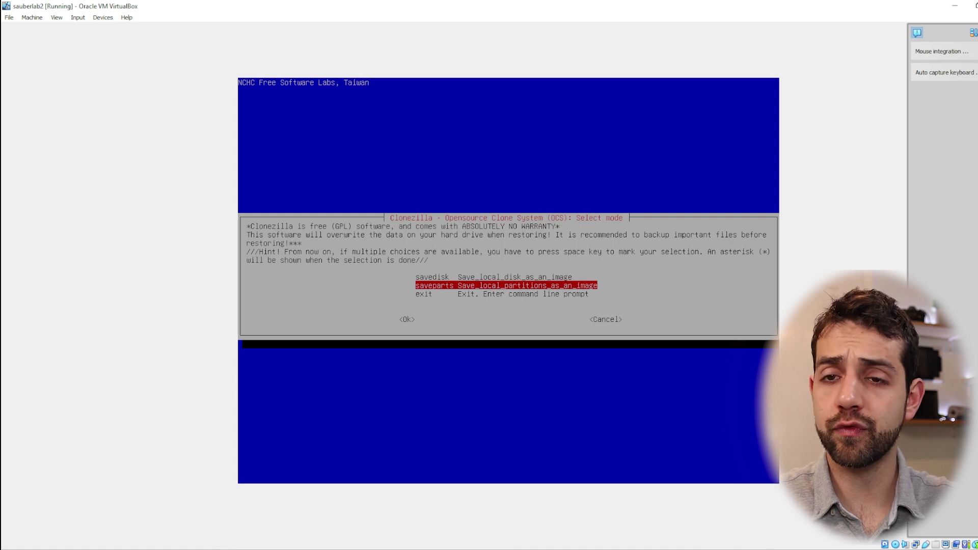
{"action": "key", "text": "Up"}
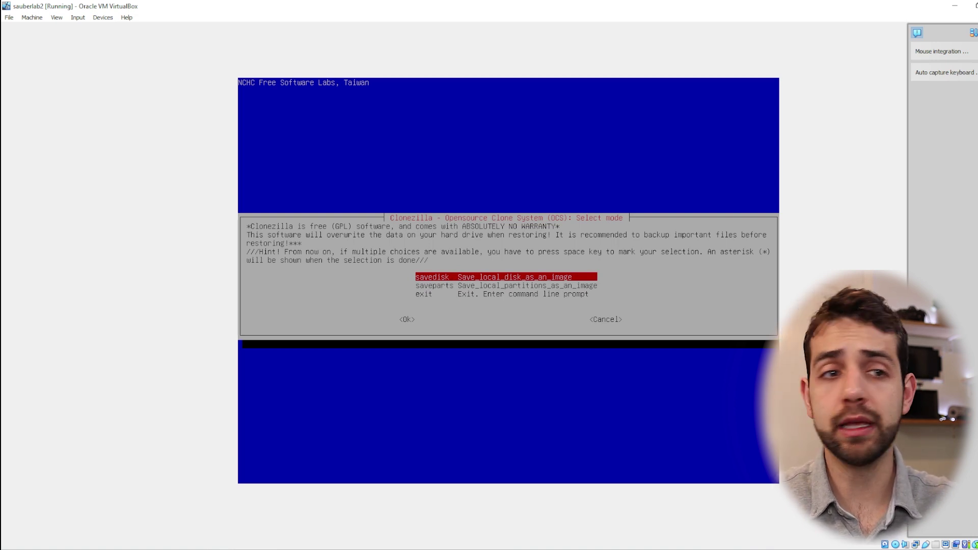
{"action": "key", "text": "Down"}
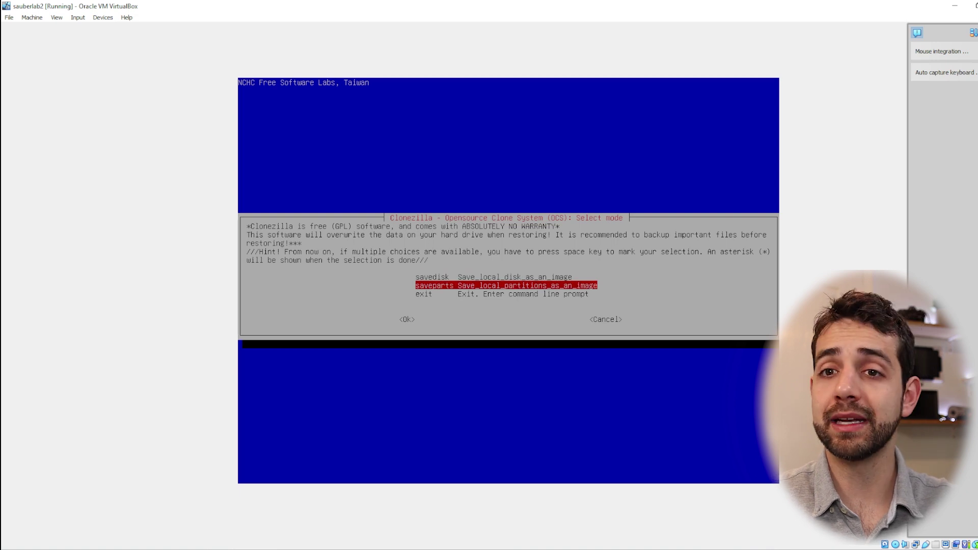
{"action": "key", "text": "Up"}
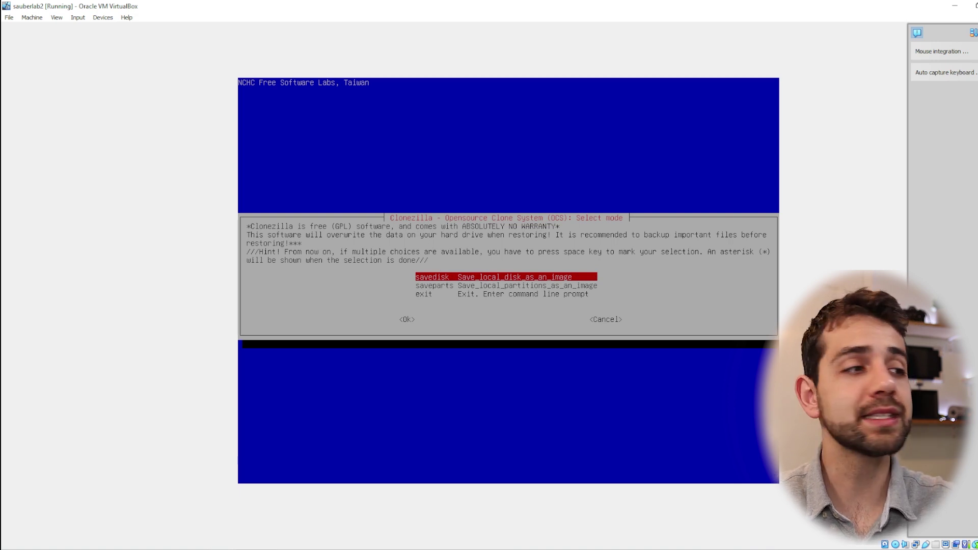
{"action": "key", "text": "Return"}
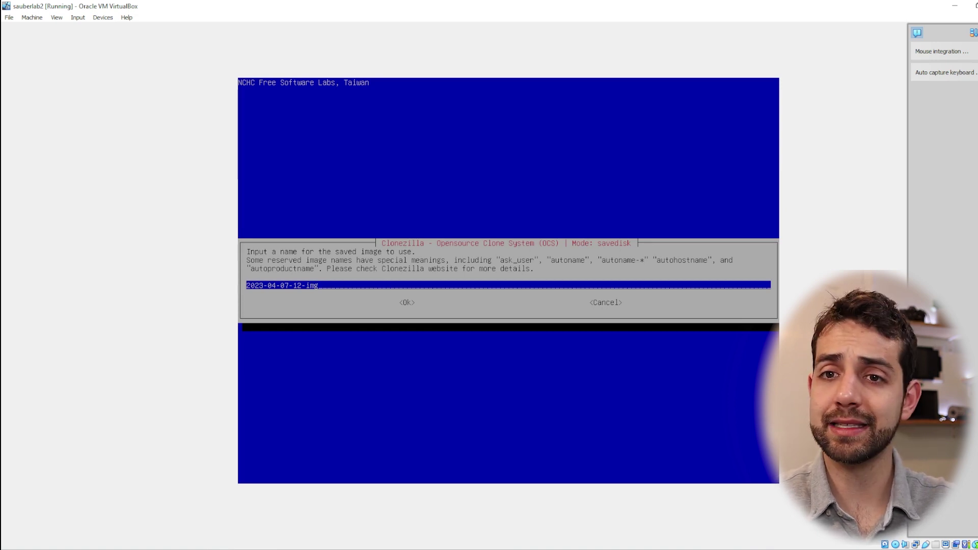
{"action": "key", "text": "Return"}
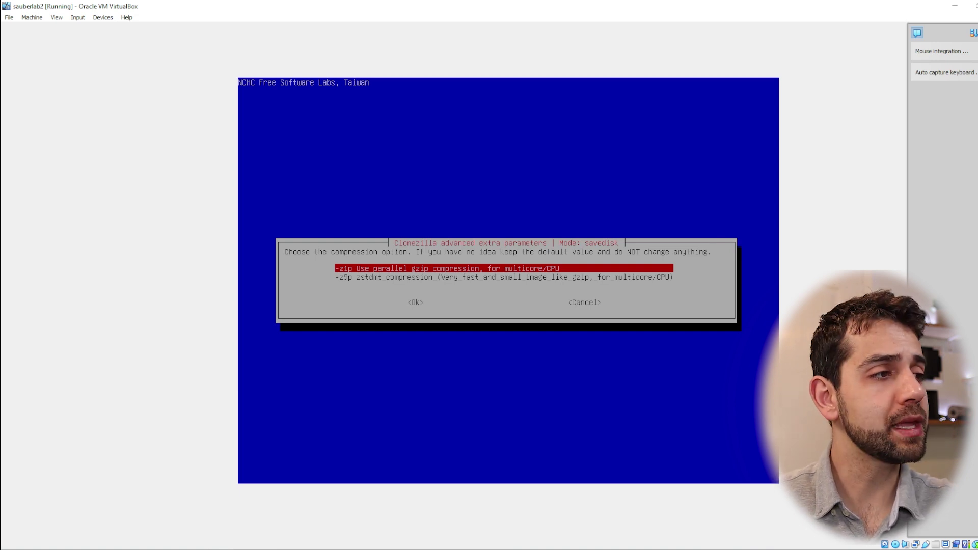
{"action": "key", "text": "Down"}
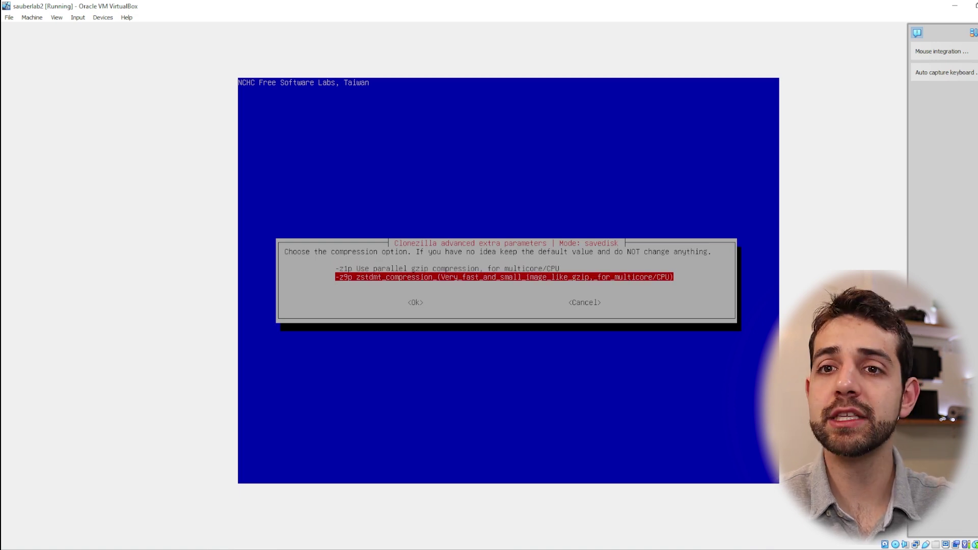
{"action": "key", "text": "Up"}
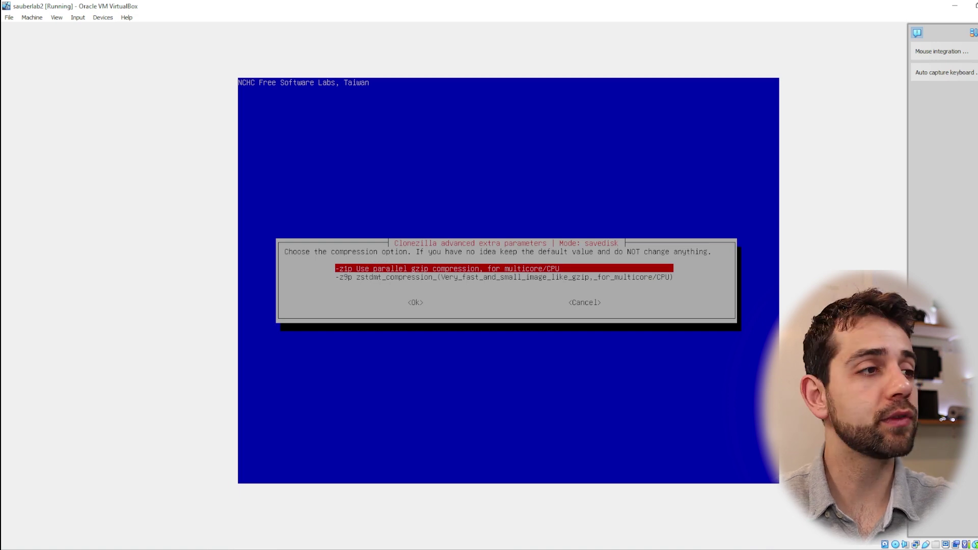
{"action": "key", "text": "Return"}
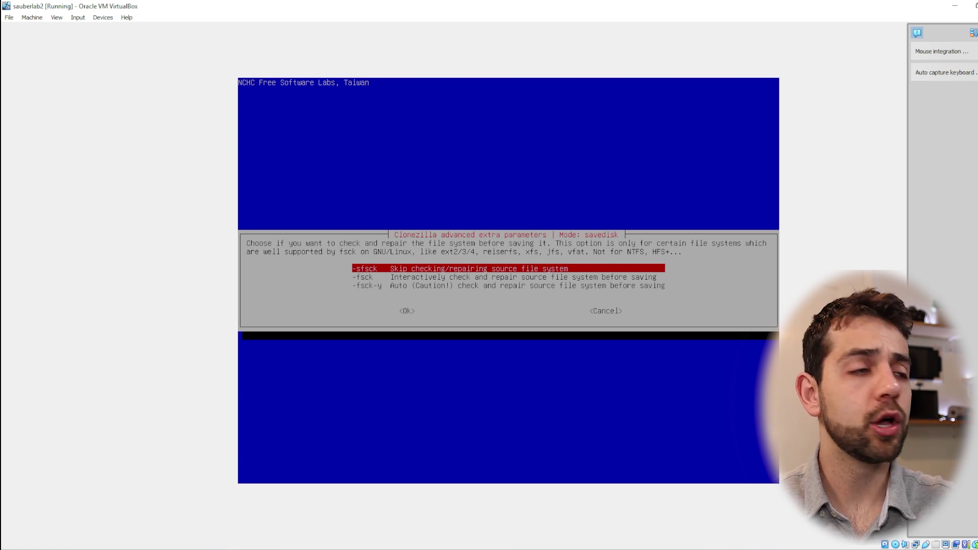
- Skip checking the source file system with -sfsck, and have the saved image checked for restorability
{"action": "key", "text": "Down"}
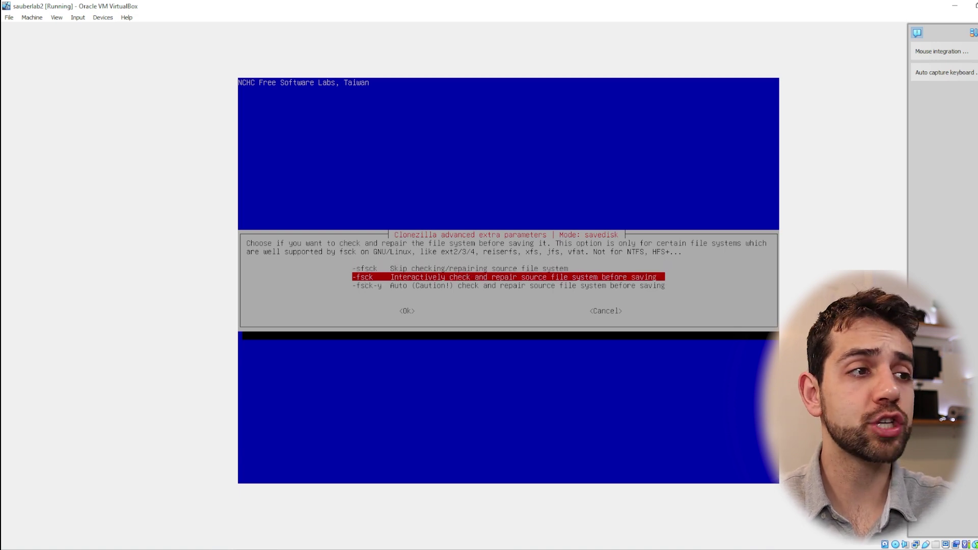
{"action": "key", "text": "Up"}
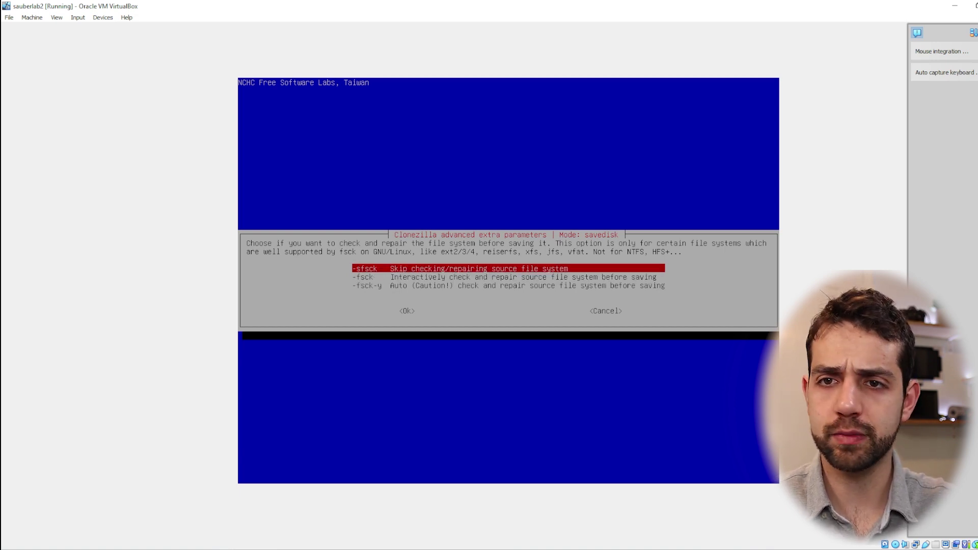
{"action": "key", "text": "Down"}
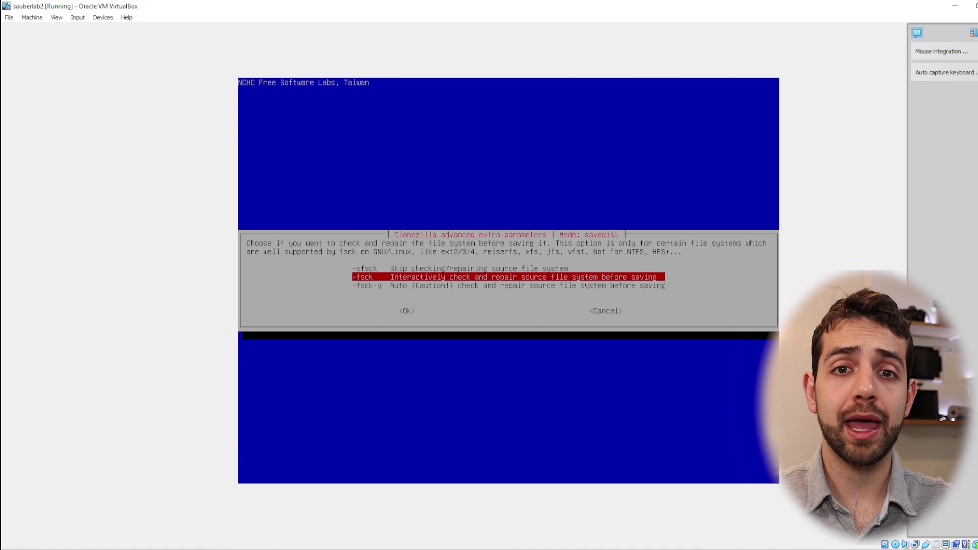
{"action": "key", "text": "Up"}
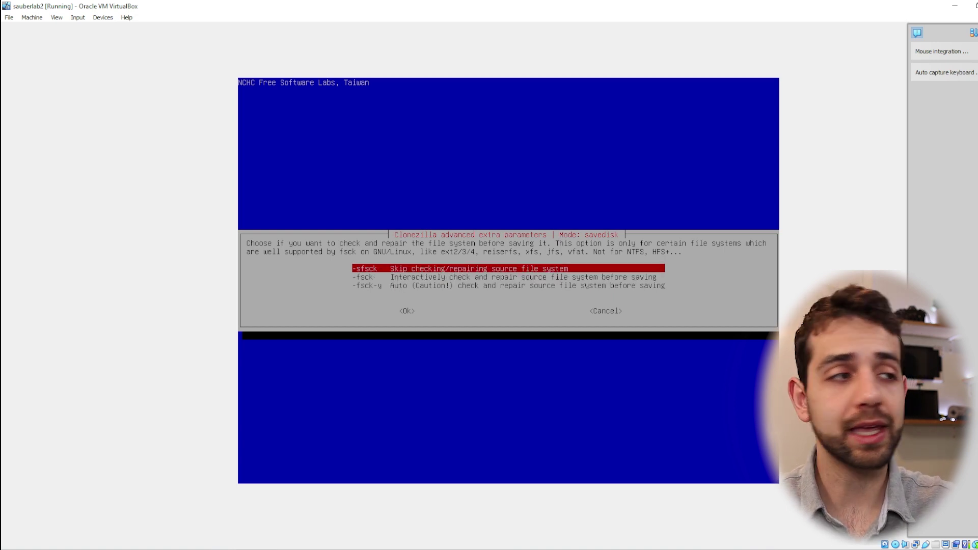
{"action": "key", "text": "Return"}
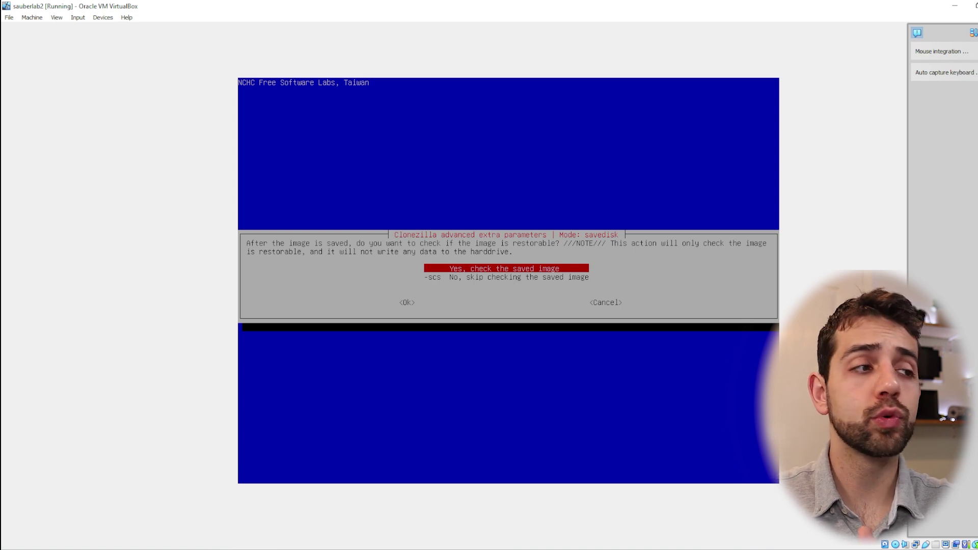
{"action": "key", "text": "Return"}
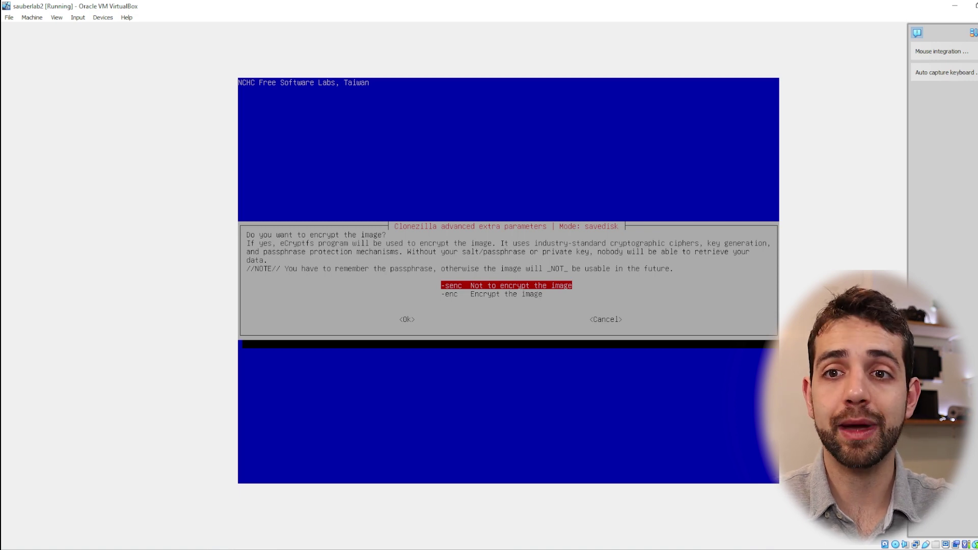
- Leave the image unencrypted with -senc, and set the finishing action to -p choose
{"action": "key", "text": "Return"}
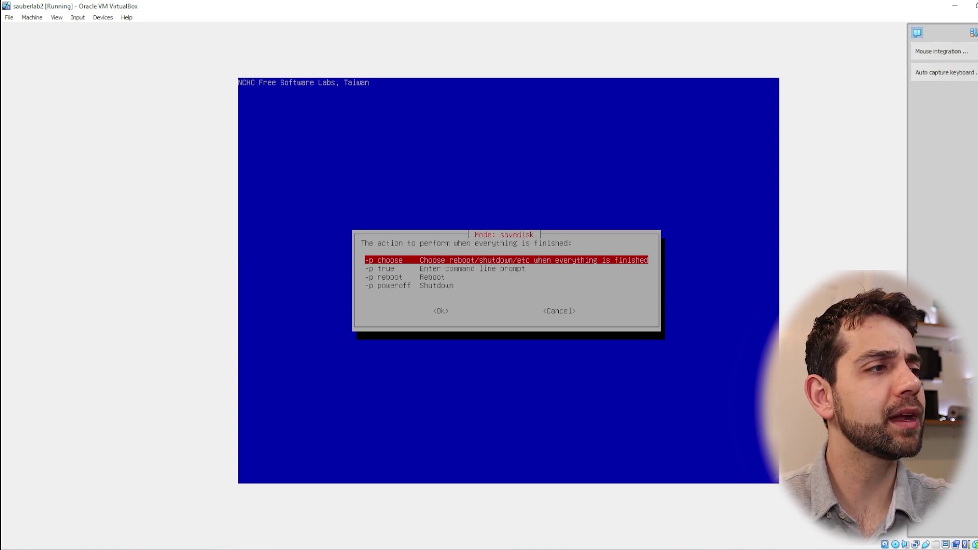
{"action": "key", "text": "Down"}
{"action": "key", "text": "Down"}
{"action": "key", "text": "Down"}
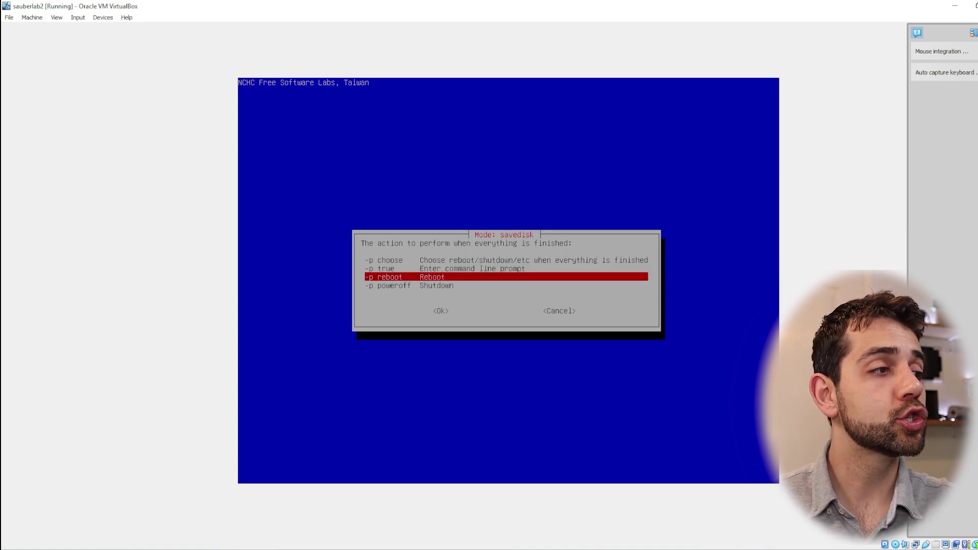
{"action": "key", "text": "Up"}
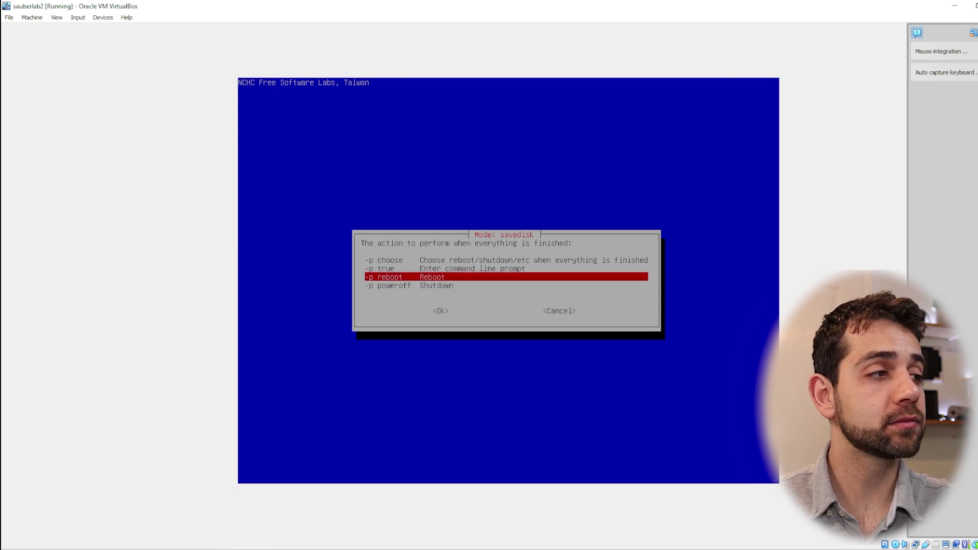
{"action": "key", "text": "Down"}
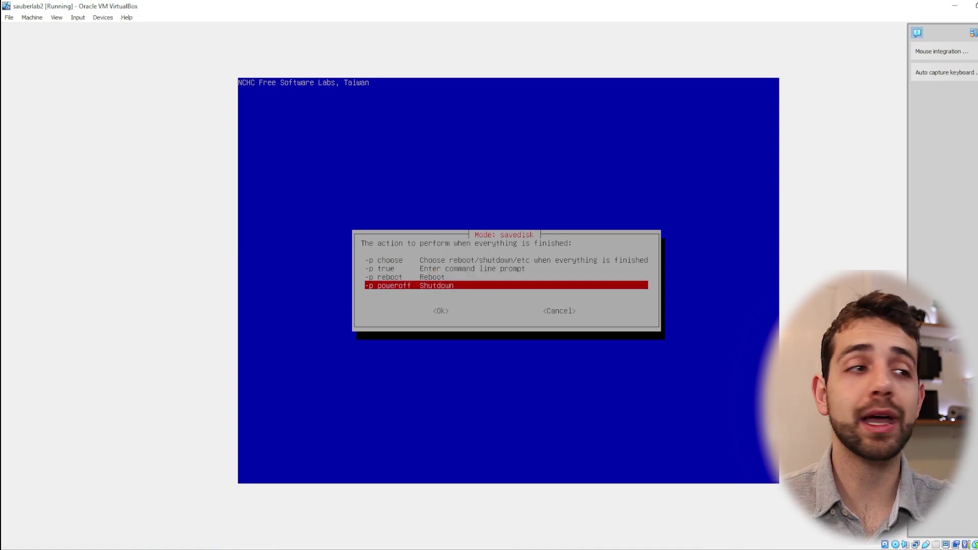
{"action": "key", "text": "Up"}
{"action": "key", "text": "Up"}
{"action": "key", "text": "Up"}
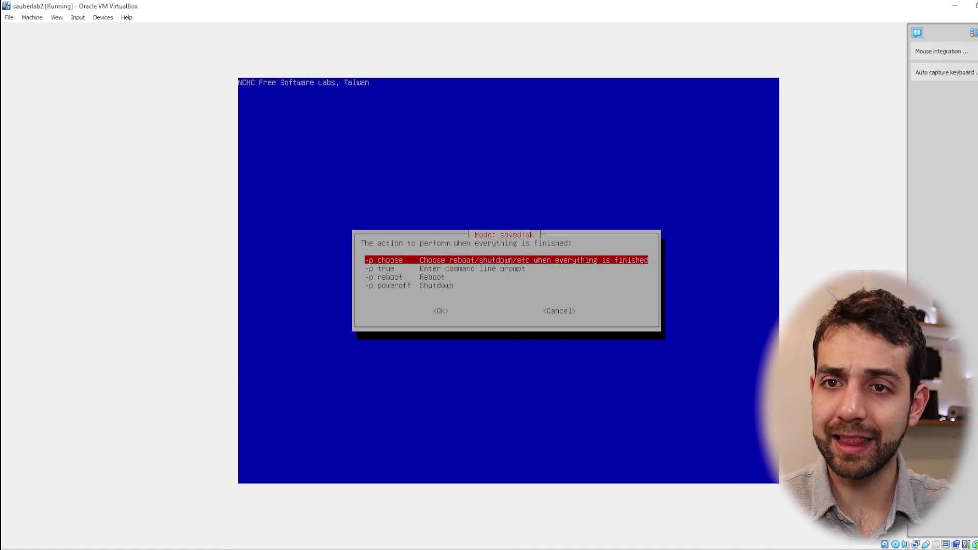
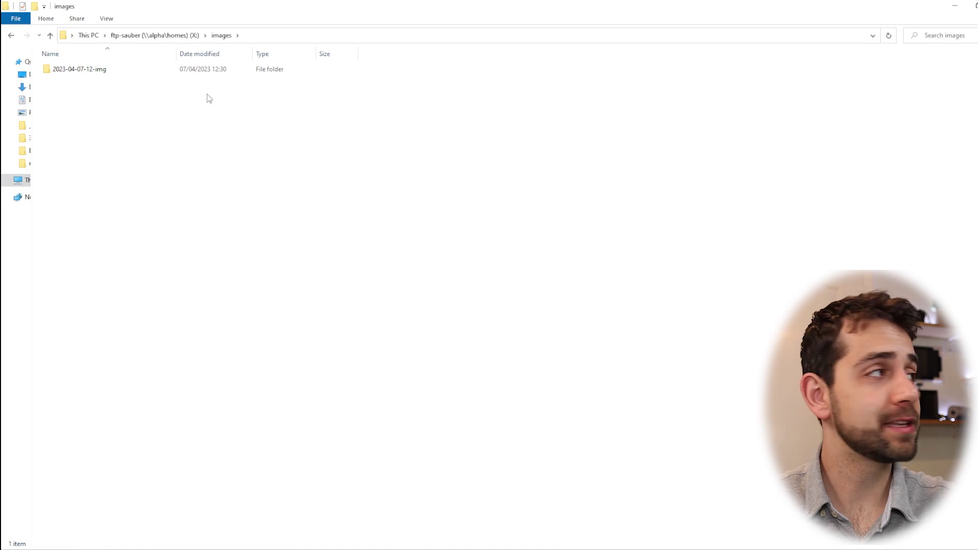
{"action": "double_click", "coordinate": [72, 69]}
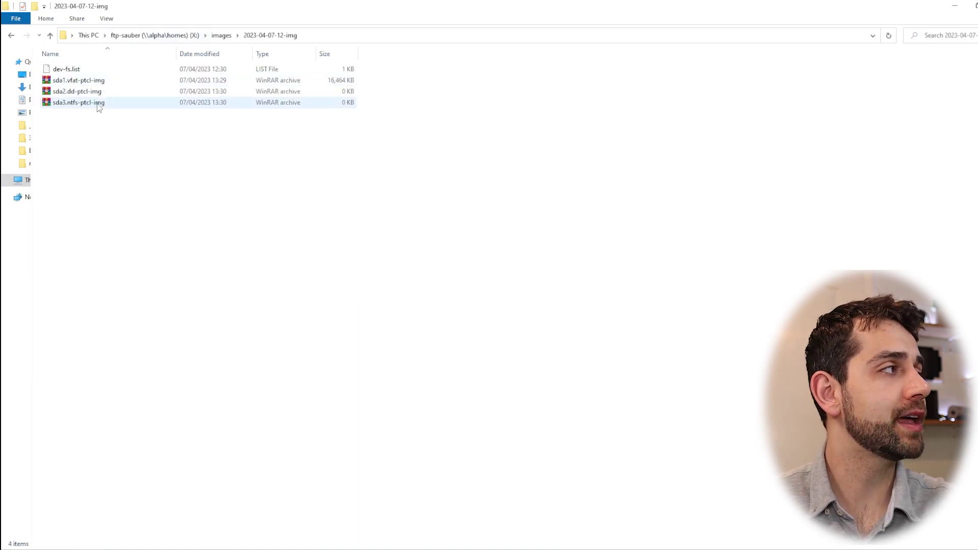
{"action": "left_click_drag", "start_coordinate": [489, 6], "coordinate": [834, 168]}
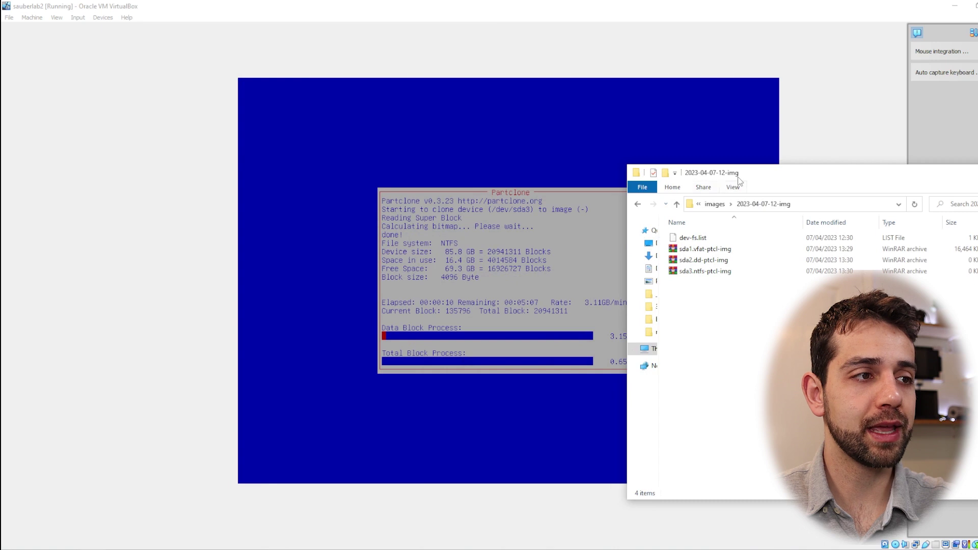
{"action": "left_click_drag", "start_coordinate": [738, 177], "coordinate": [754, 139]}
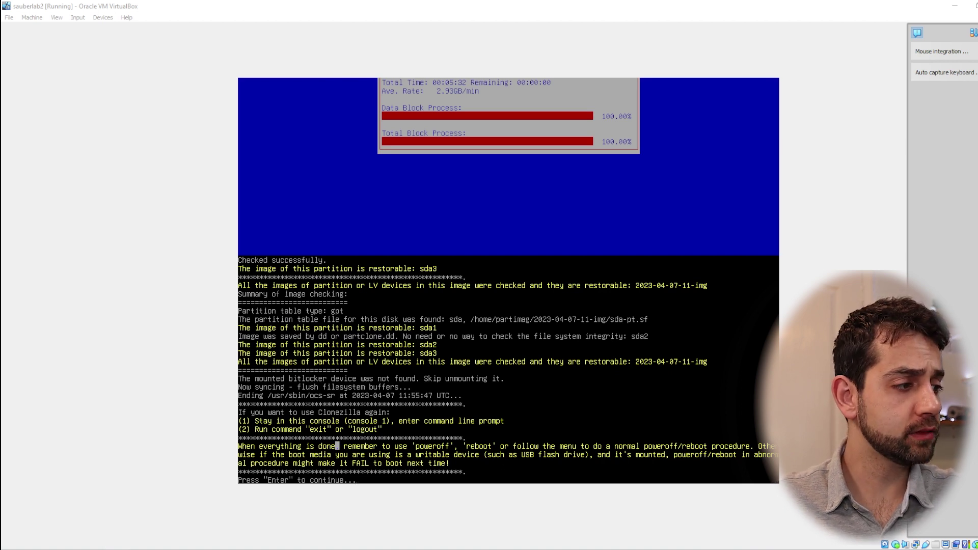
- Continue past the completed image check and start Clonezilla over
{"action": "key", "text": "Return"}
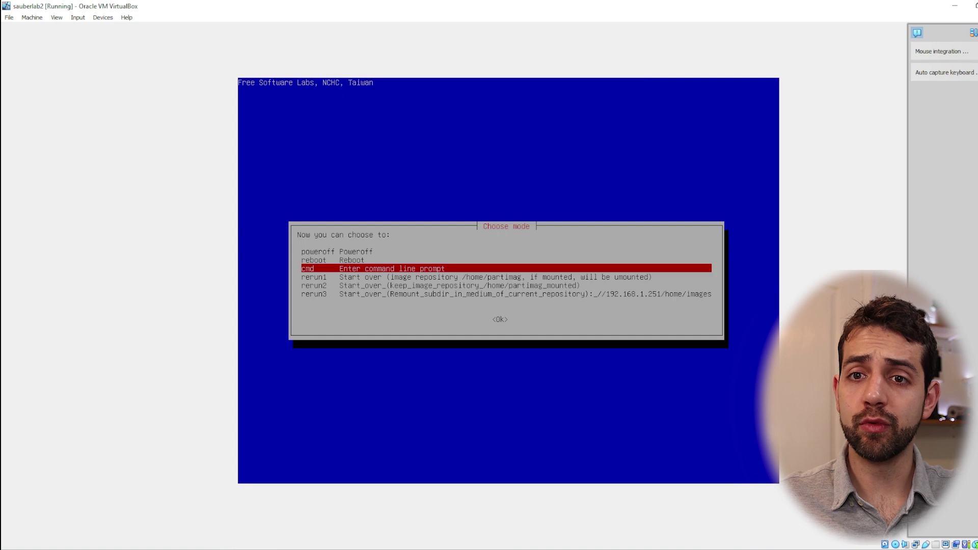
{"action": "key", "text": "Up"}
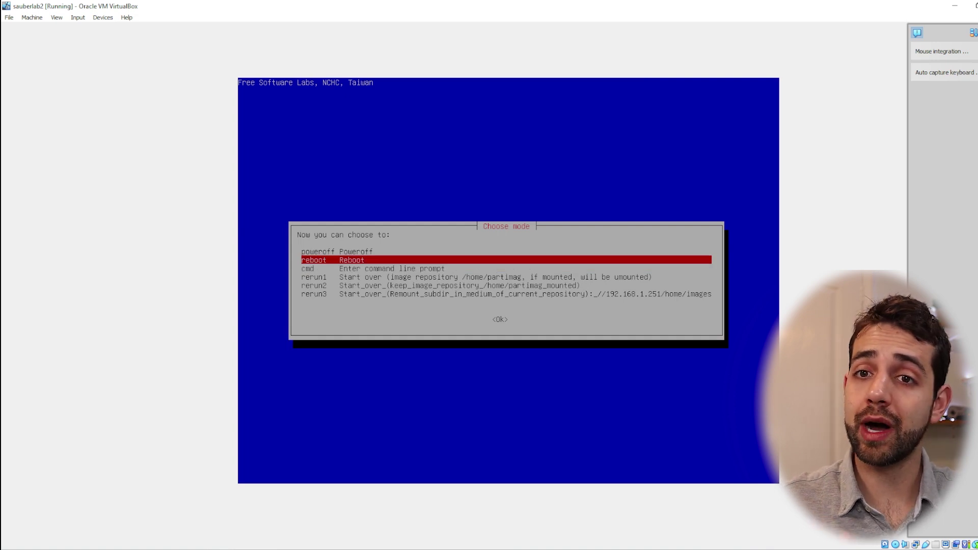
{"action": "key", "text": "Down"}
{"action": "key", "text": "Down"}
{"action": "key", "text": "Up"}
{"action": "key", "text": "Up"}
{"action": "key", "text": "Down"}
{"action": "key", "text": "Down"}
{"action": "key", "text": "Return"}
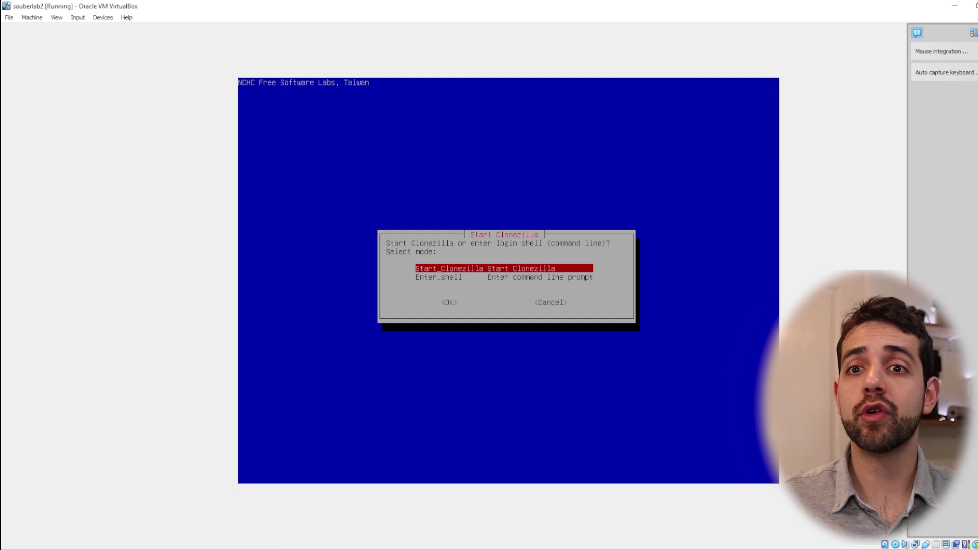
- Start Clonezilla in device-image mode with samba_server as the image repository
{"action": "key", "text": "Return"}
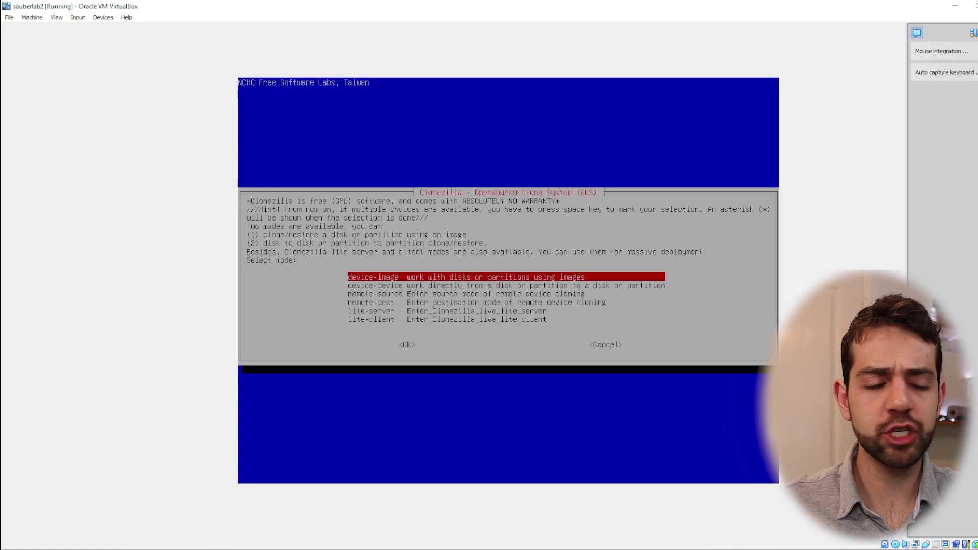
{"action": "key", "text": "Return"}
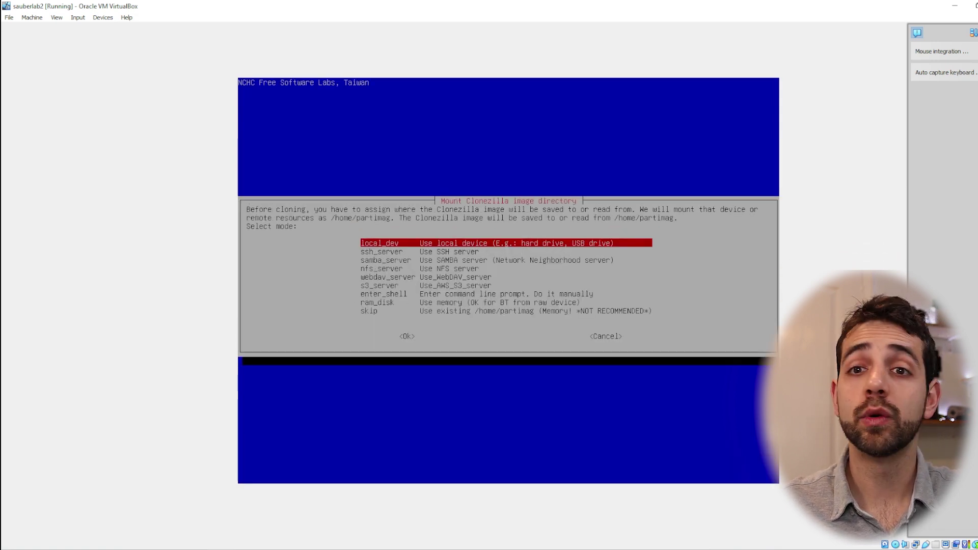
{"action": "key", "text": "Down"}
{"action": "key", "text": "Down"}
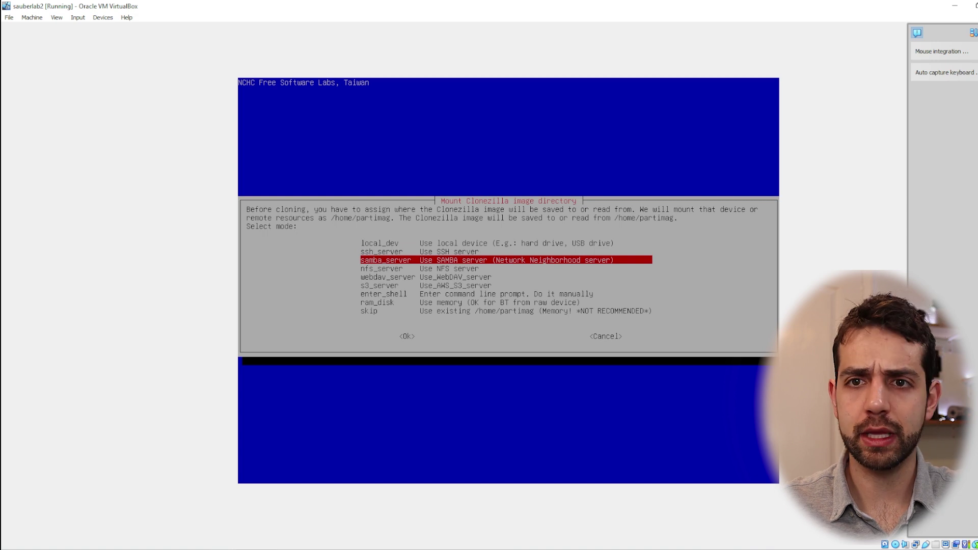
{"action": "key", "text": "Return"}
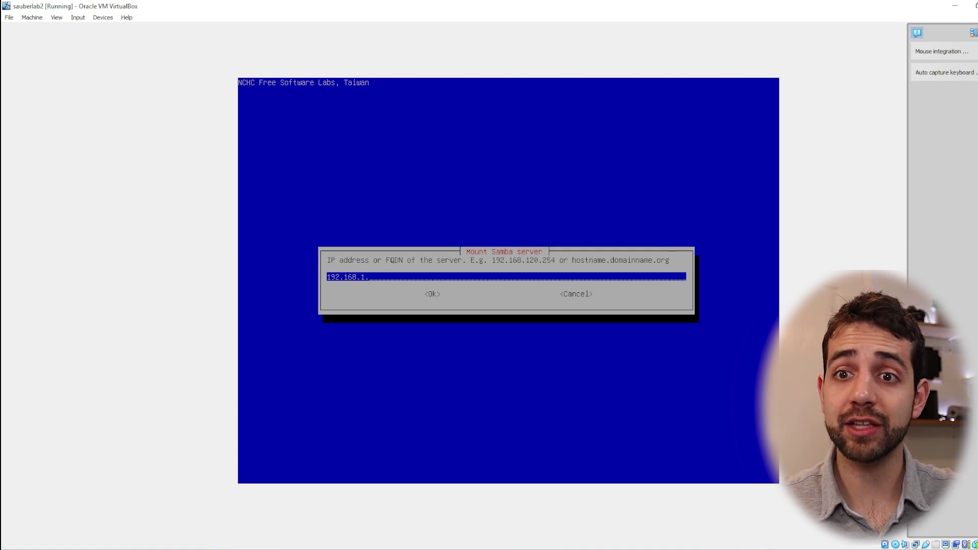
- Set the Samba server address to 192.168.1.251 and leave the domain blank
{"action": "type", "text": "10"}
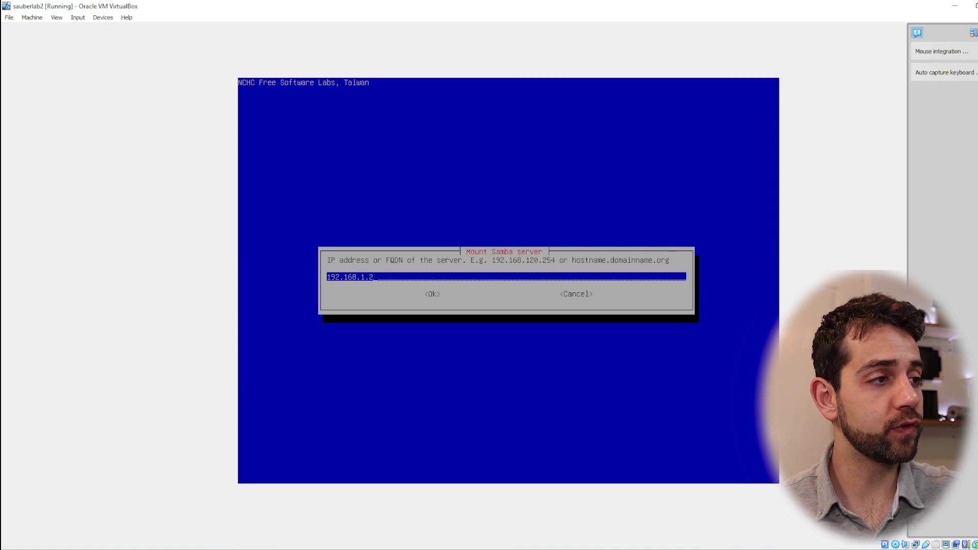
{"action": "key", "text": "Return"}
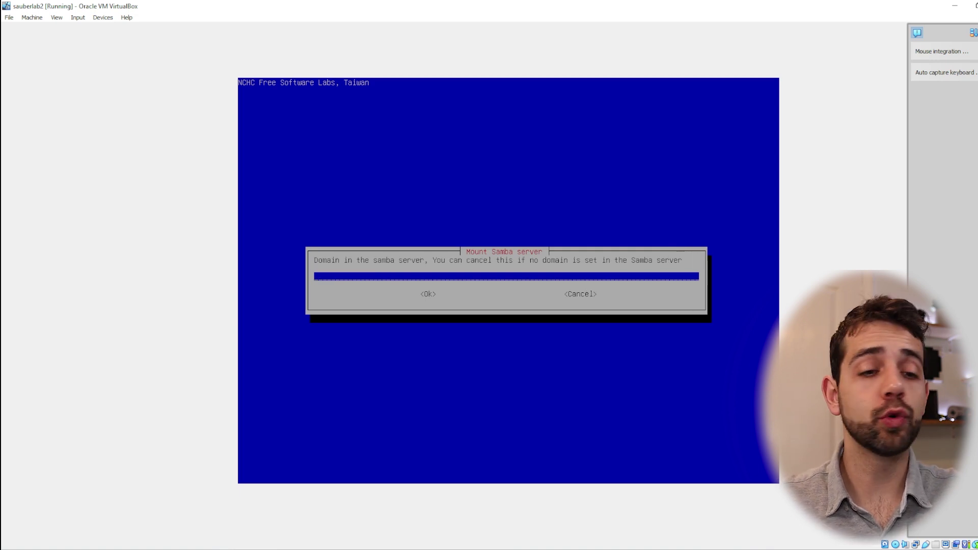
{"action": "key", "text": "Return"}
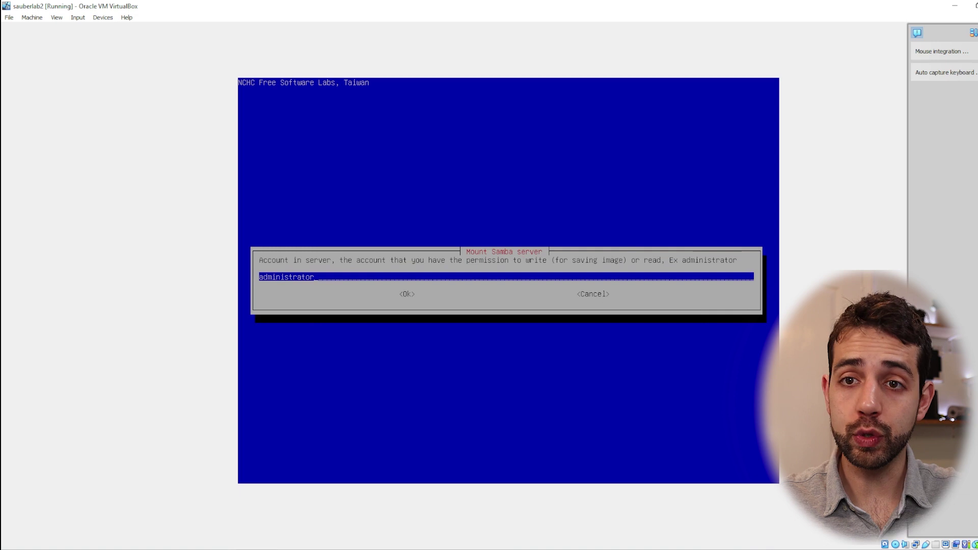
- Replace the default administrator account with the Samba server's account name
{"action": "key", "text": "BackSpace"}
{"action": "key", "text": "BackSpace"}
{"action": "key", "text": "BackSpace"}
{"action": "key", "text": "BackSpace"}
{"action": "key", "text": "BackSpace"}
{"action": "key", "text": "BackSpace"}
{"action": "key", "text": "BackSpace"}
{"action": "key", "text": "BackSpace"}
{"action": "key", "text": "BackSpace"}
{"action": "key", "text": "BackSpace"}
{"action": "key", "text": "BackSpace"}
{"action": "key", "text": "BackSpace"}
{"action": "key", "text": "BackSpace"}
{"action": "type", "text": "fsauberlab"}
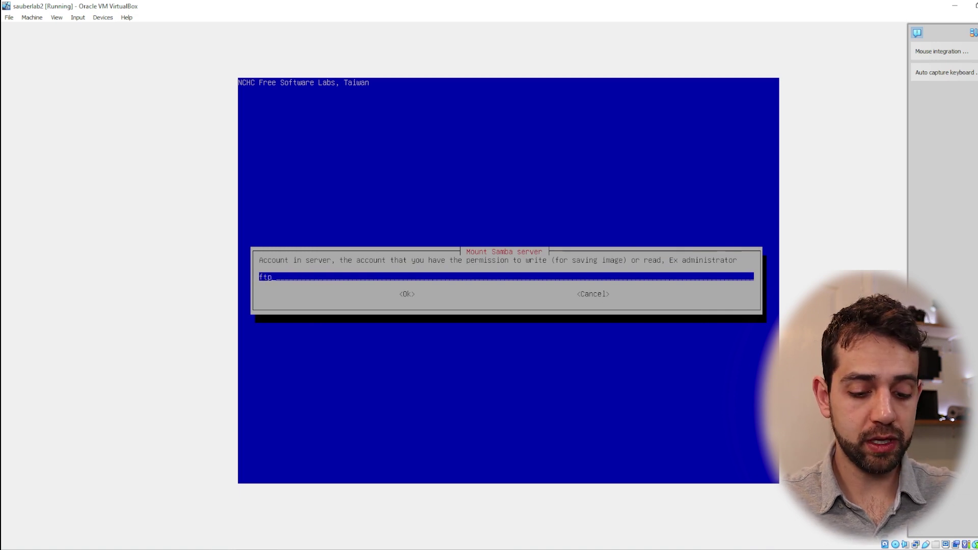
{"action": "key", "text": "Return"}
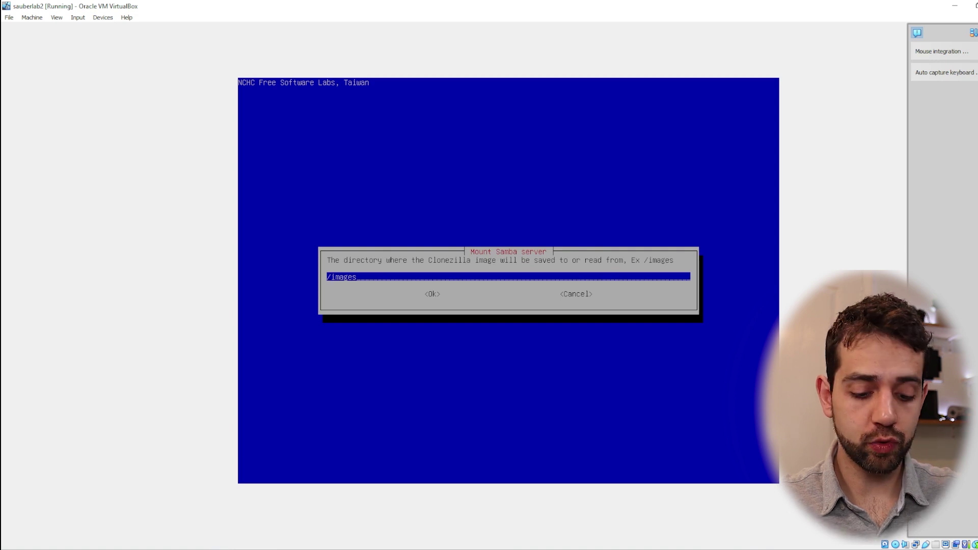
- Set the Samba image directory to /hom/images, with auto SMB protocol negotiation and the auto security mode
{"action": "type", "text": "/hom"}
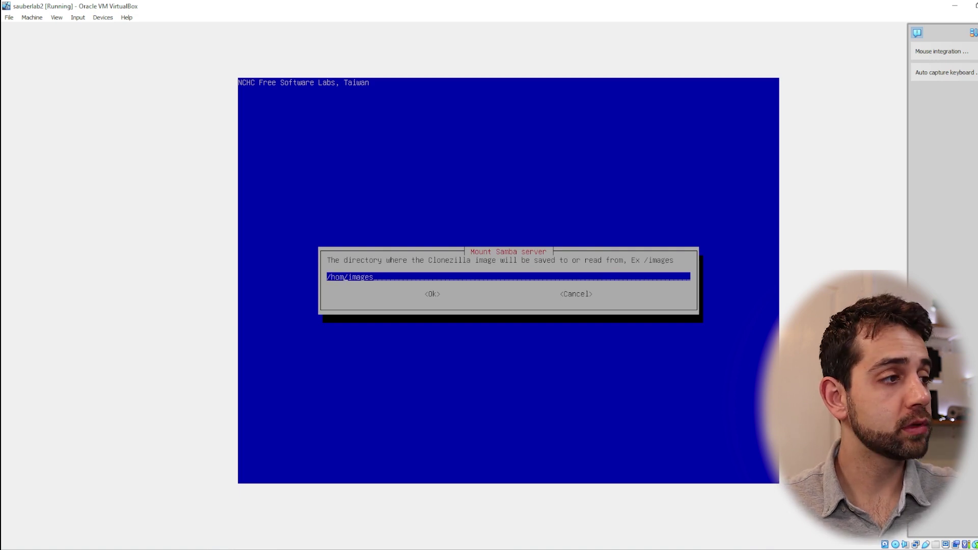
{"action": "key", "text": "Return"}
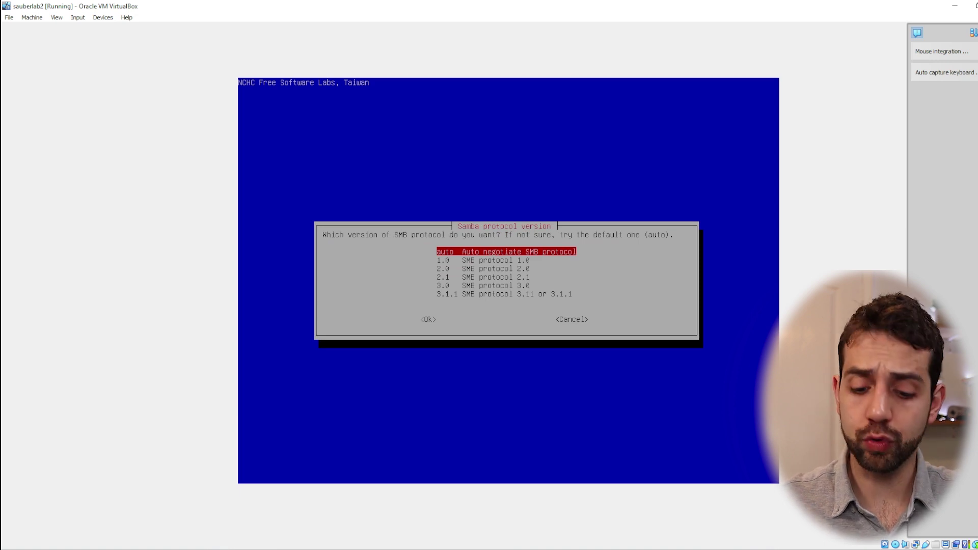
{"action": "key", "text": "Return"}
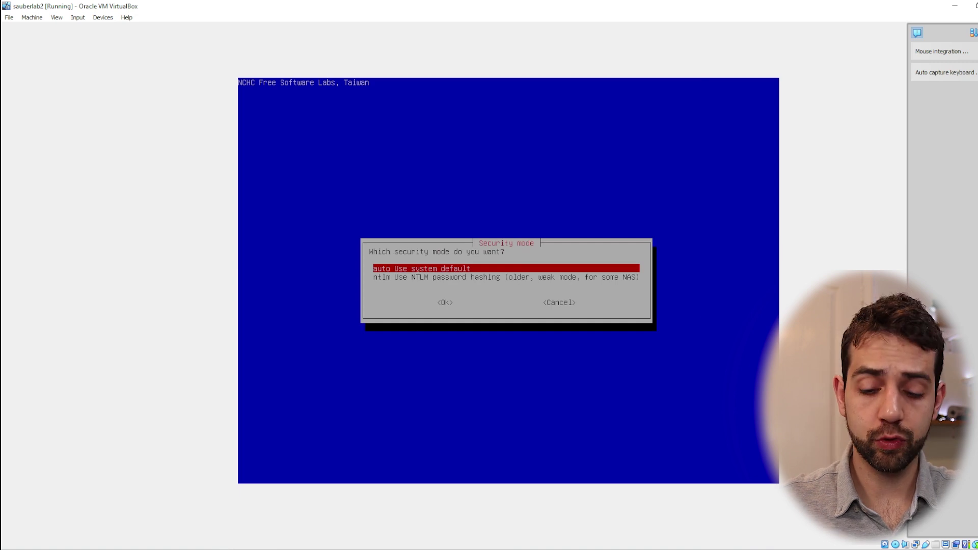
{"action": "key", "text": "Return"}
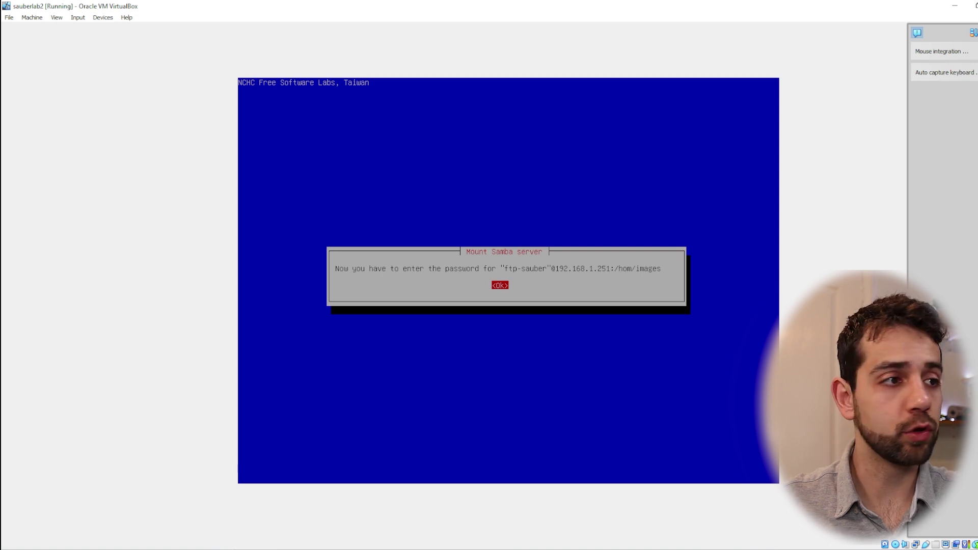
- Enter the Samba account password to mount the image directory, and run the wizard in Beginner mode
{"action": "key", "text": "Return"}
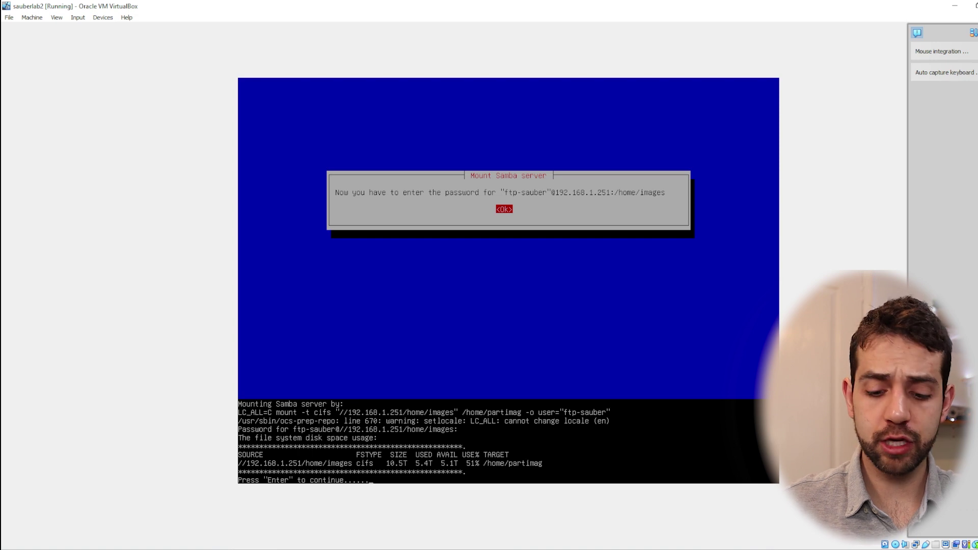
{"action": "key", "text": "Return"}
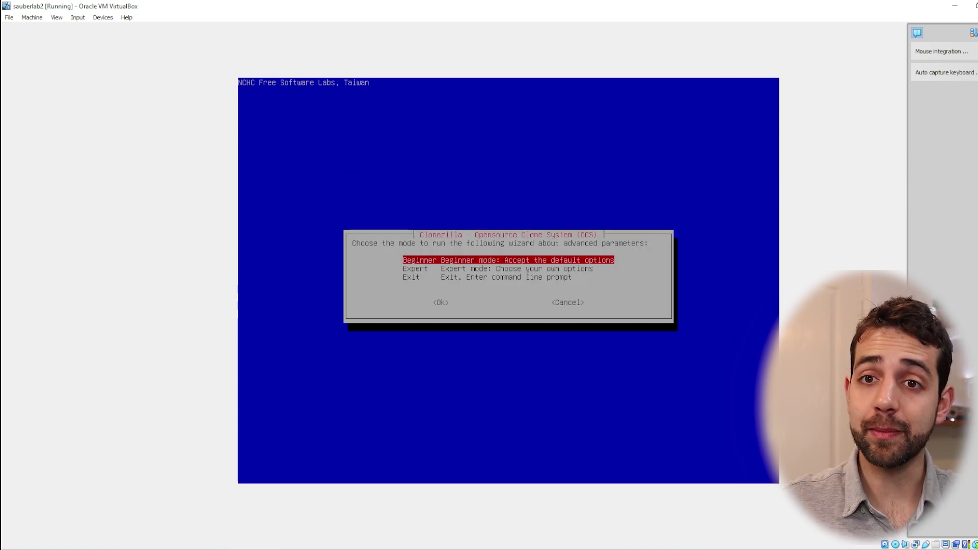
{"action": "key", "text": "Return"}
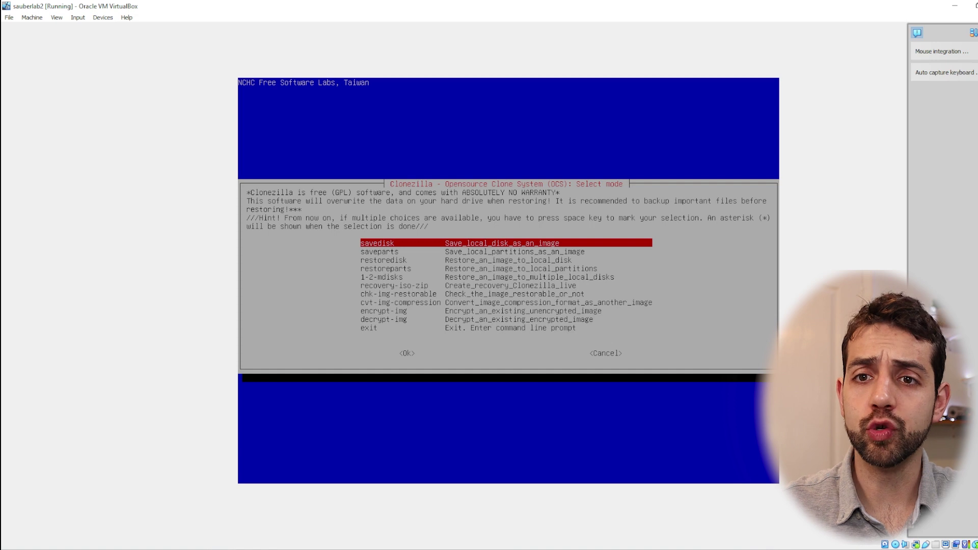
{"action": "key", "text": "Down"}
{"action": "key", "text": "Down"}
{"action": "key", "text": "Down"}
{"action": "key", "text": "Down"}
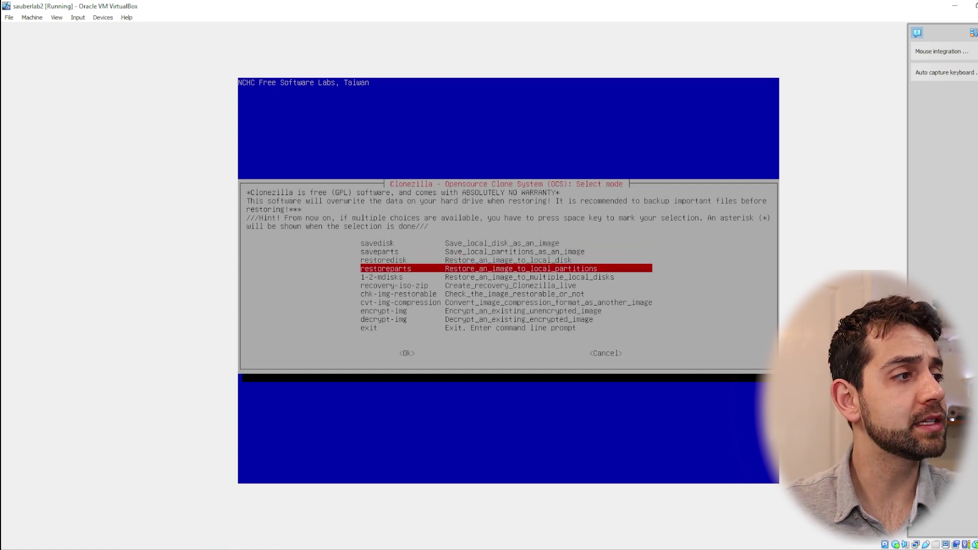
{"action": "key", "text": "Up"}
{"action": "key", "text": "Up"}
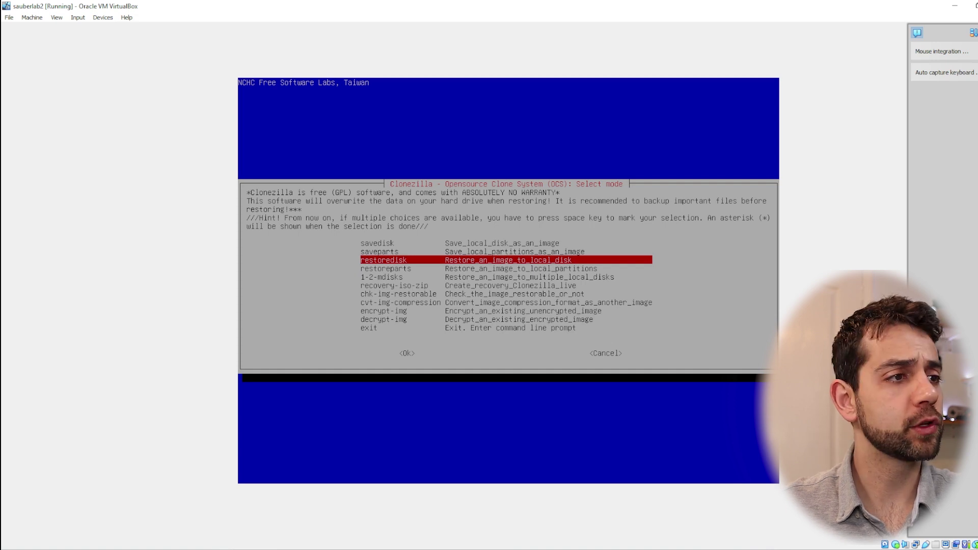
{"action": "key", "text": "Return"}
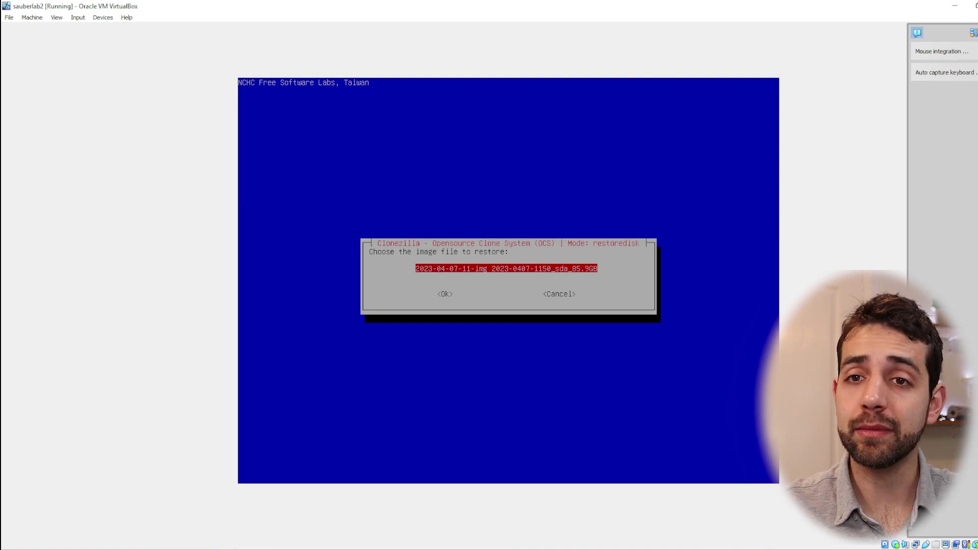
{"action": "key", "text": "Return"}
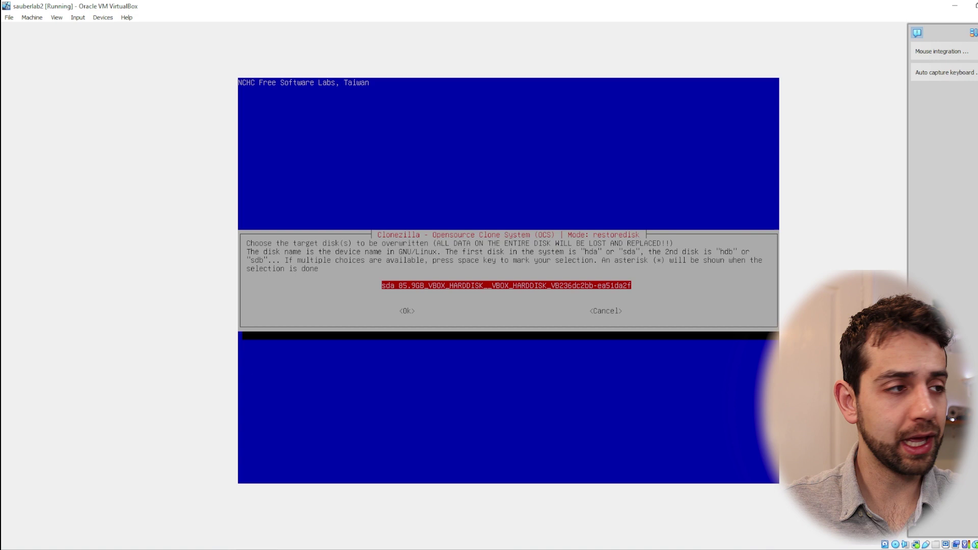
{"action": "key", "text": "Return"}
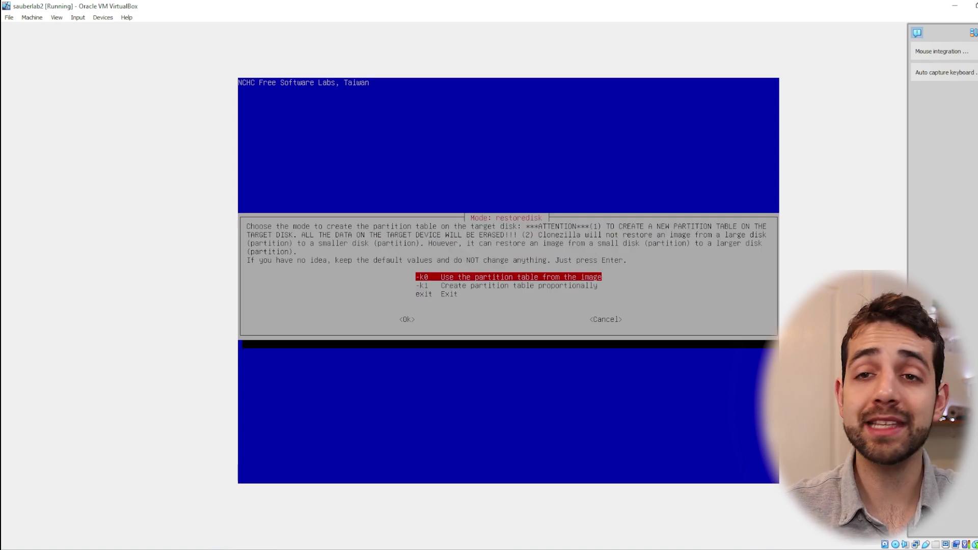
- Use the partition table from the image (-k0) and have the image checked before restoring
{"action": "key", "text": "Down"}
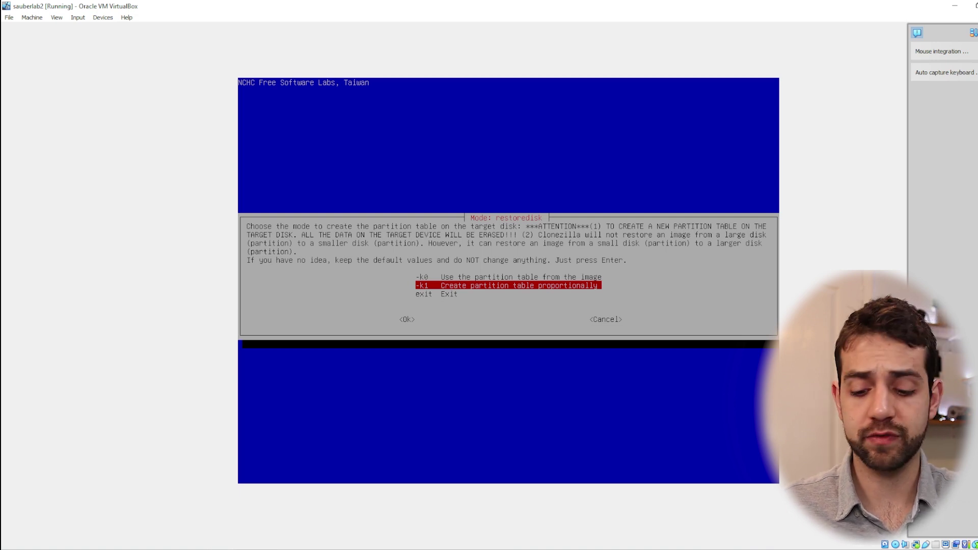
{"action": "key", "text": "Up"}
{"action": "key", "text": "Return"}
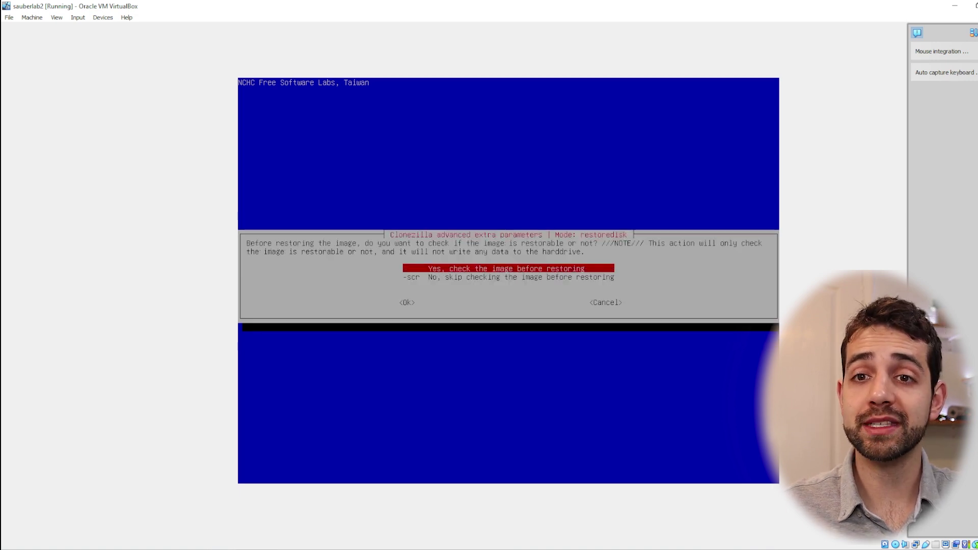
{"action": "key", "text": "Return"}
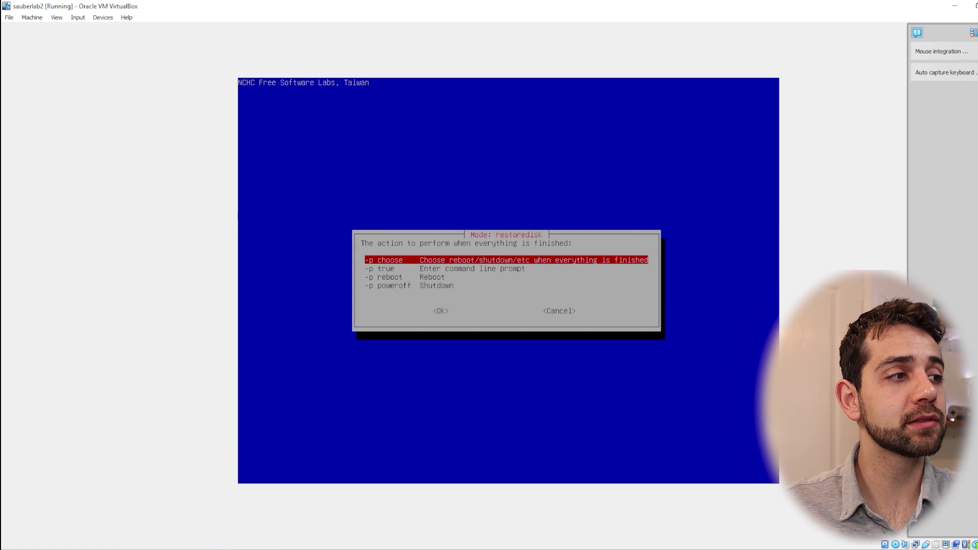